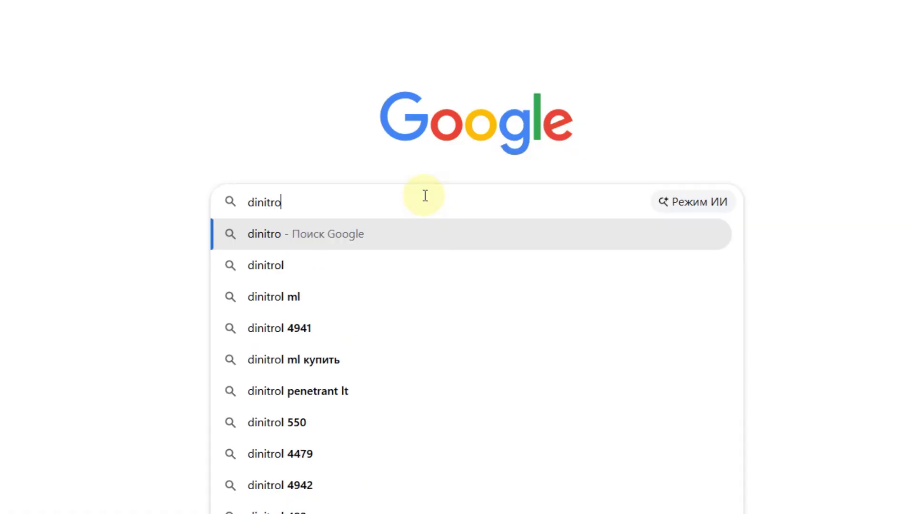
- Search Google for 'dinitrophenol synthesis' and browse down through the results
{"action": "type", "text": "enol "}
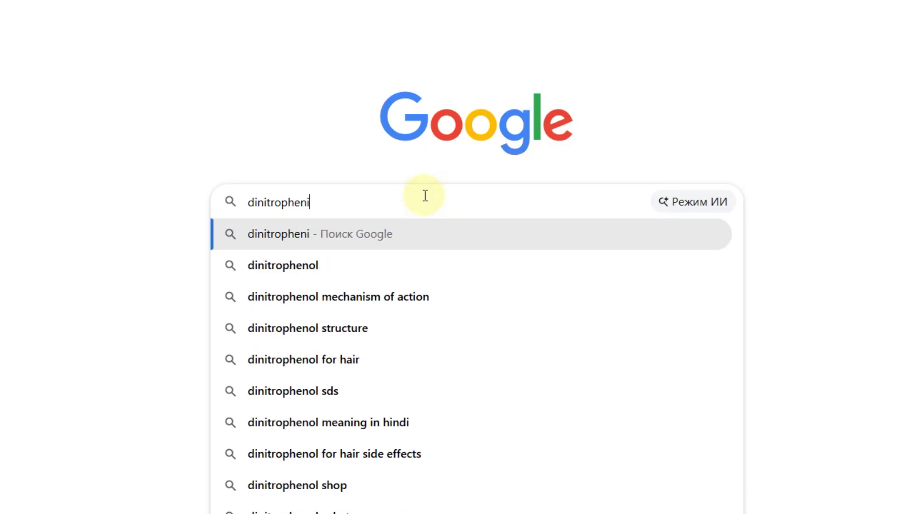
{"action": "type", "text": "sy"}
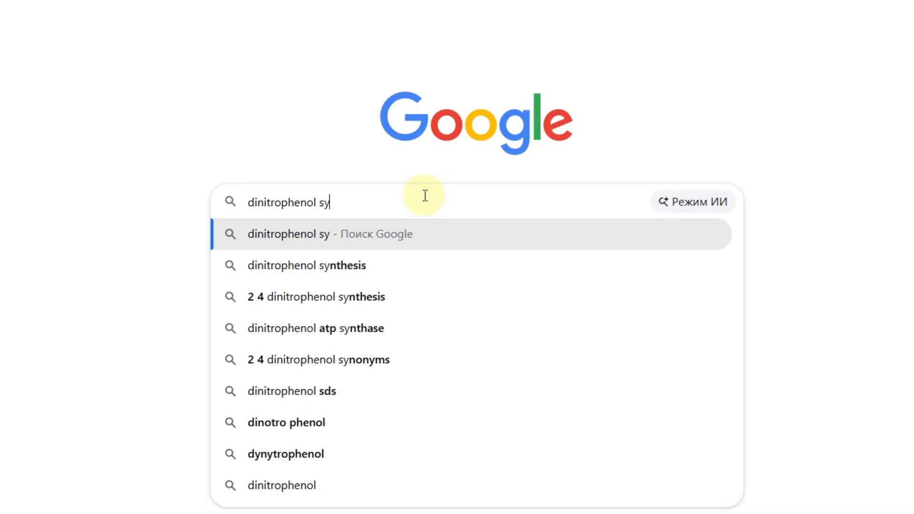
{"action": "type", "text": "nthesis"}
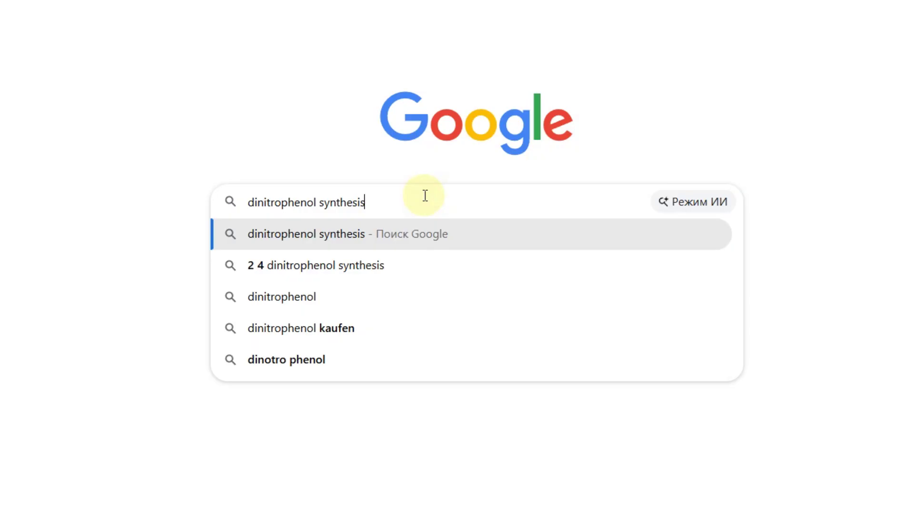
{"action": "key", "text": "Return"}
{"action": "scroll", "coordinate": [199, 193], "scroll_direction": "down", "scroll_amount": 2}
{"action": "scroll", "coordinate": [200, 196], "scroll_direction": "down", "scroll_amount": 1}
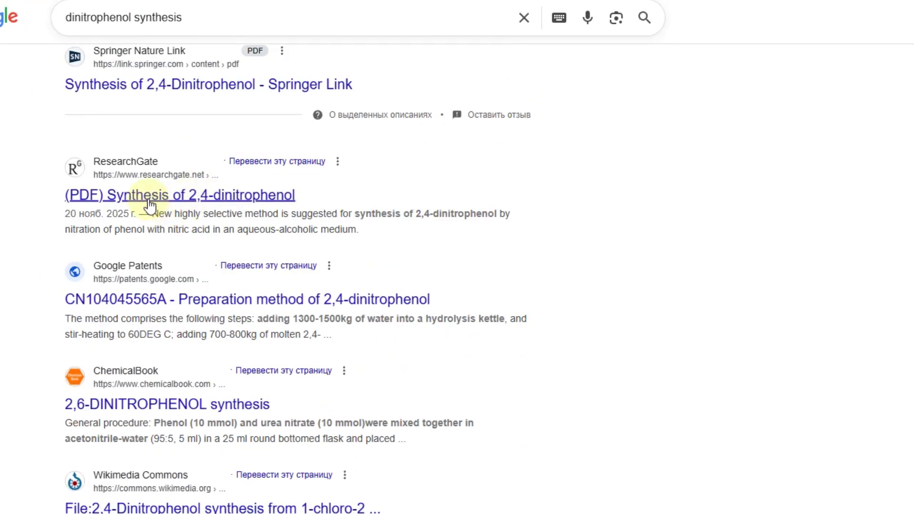
{"action": "scroll", "coordinate": [201, 303], "scroll_direction": "down", "scroll_amount": 1}
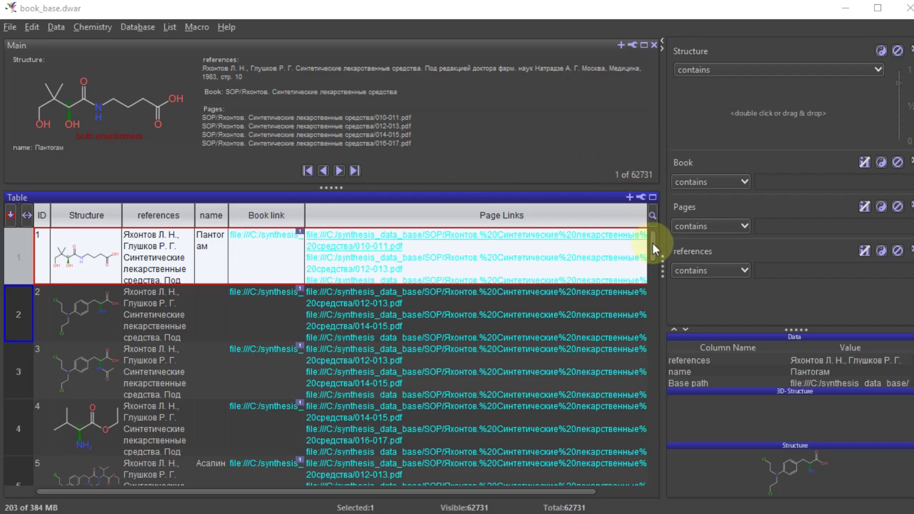
{"action": "left_click_drag", "start_coordinate": [653, 244], "coordinate": [646, 483]}
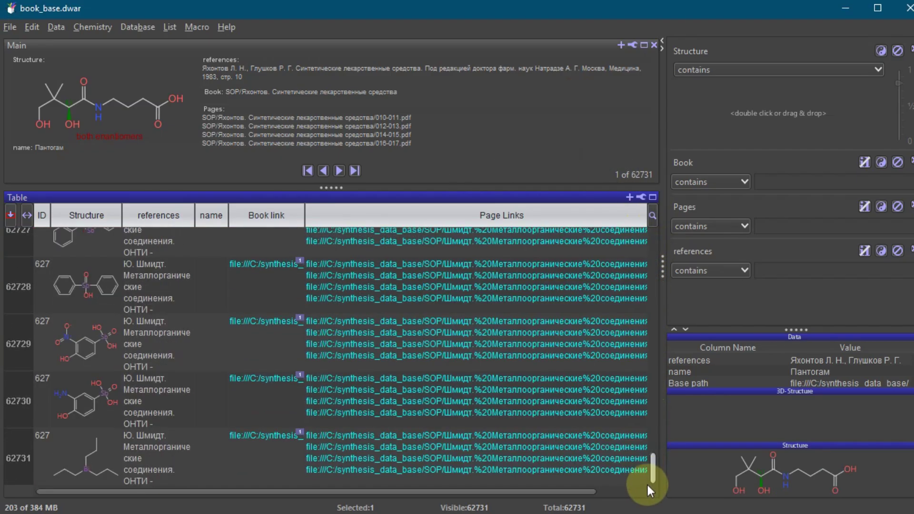
{"action": "left_click", "coordinate": [410, 440]}
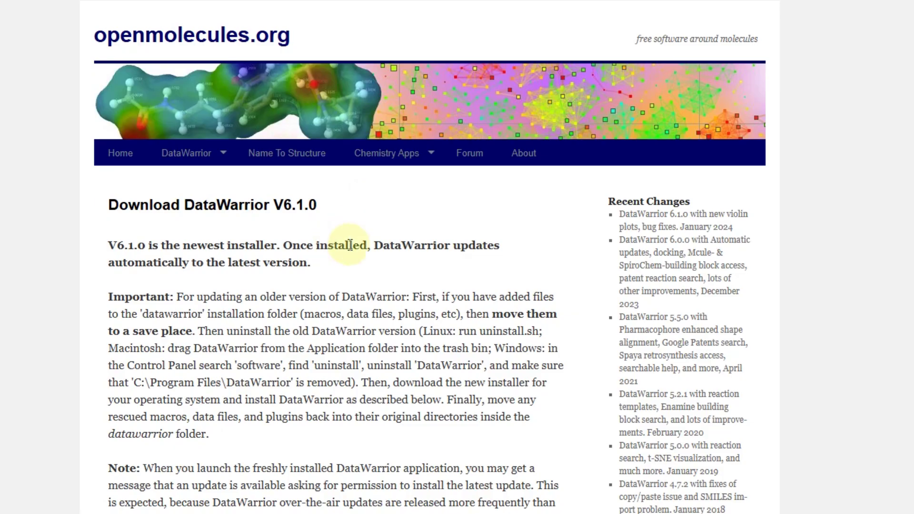
- Scroll down to the Linux, MacOS-X and Windows installer Download buttons
{"action": "scroll", "coordinate": [292, 245], "scroll_direction": "down", "scroll_amount": 12}
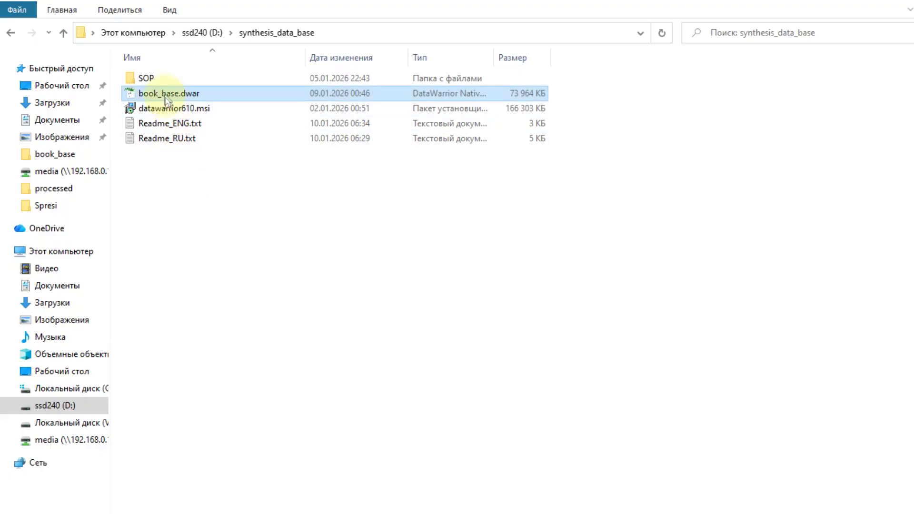
- Open book_base.dwar and start a structure query with a substituted benzene ring
{"action": "double_click", "coordinate": [164, 93]}
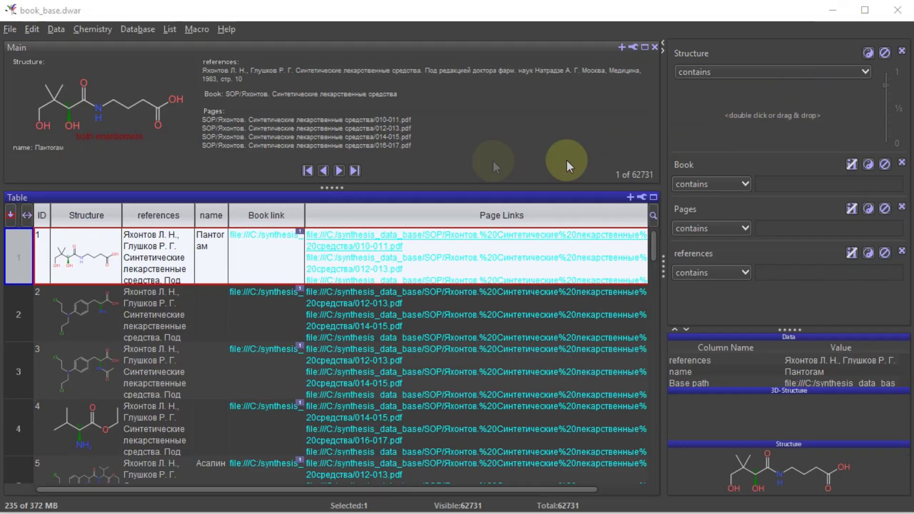
{"action": "double_click", "coordinate": [761, 114]}
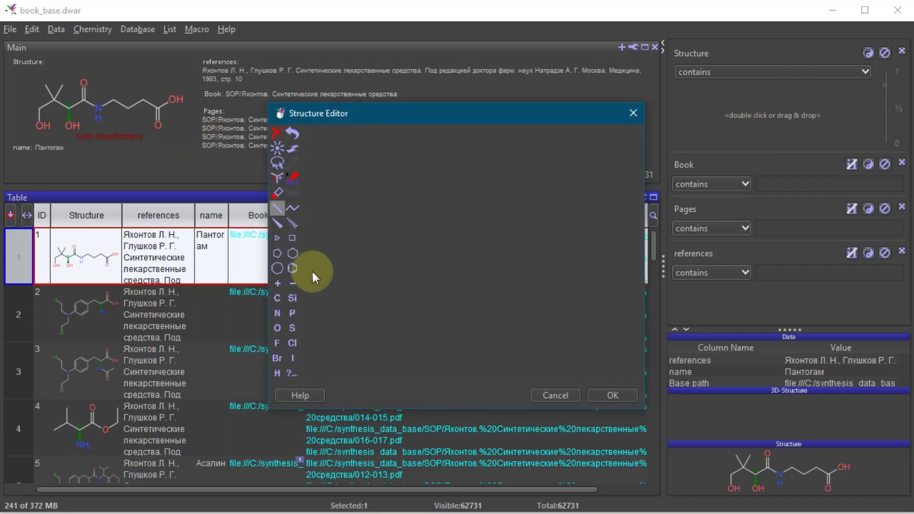
{"action": "left_click", "coordinate": [292, 268]}
{"action": "left_click", "coordinate": [442, 252]}
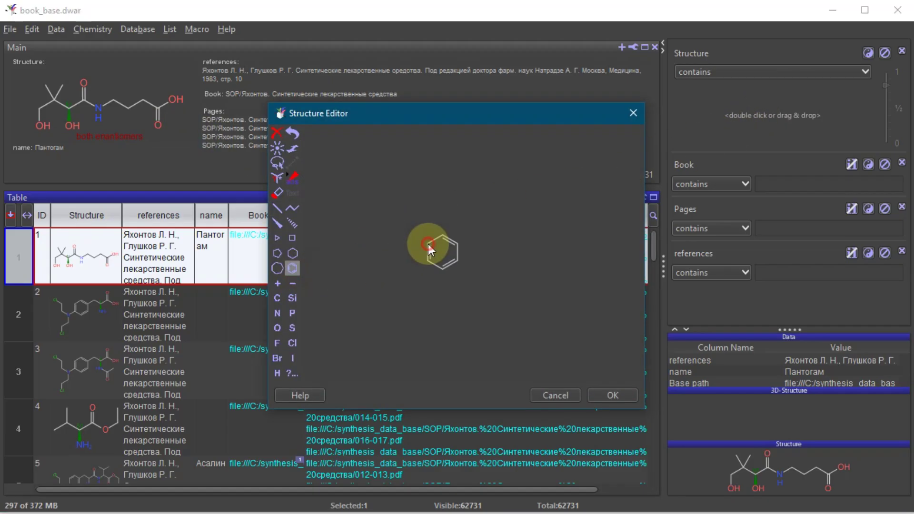
{"action": "left_click", "coordinate": [279, 299]}
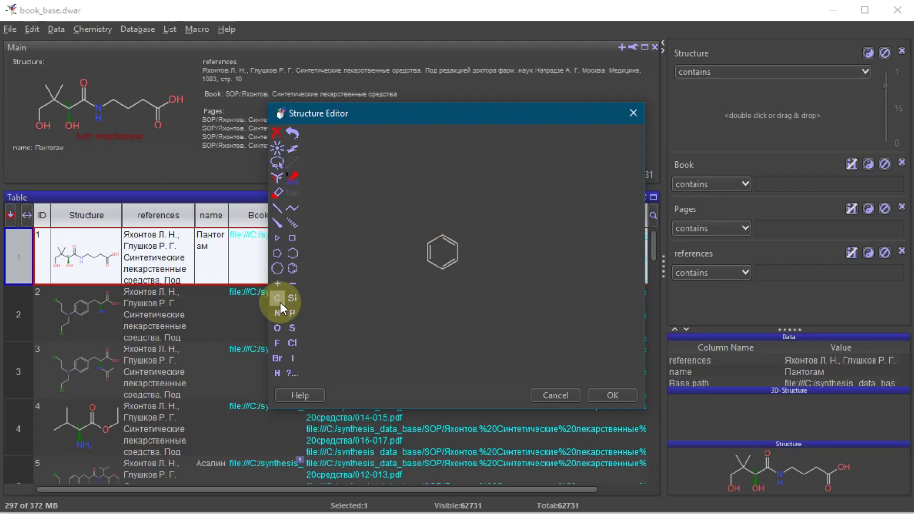
{"action": "left_click", "coordinate": [439, 235]}
- Add two nitro groups to the ring, apply the filter, and step through the first matches
{"action": "type", "text": "nitro"}
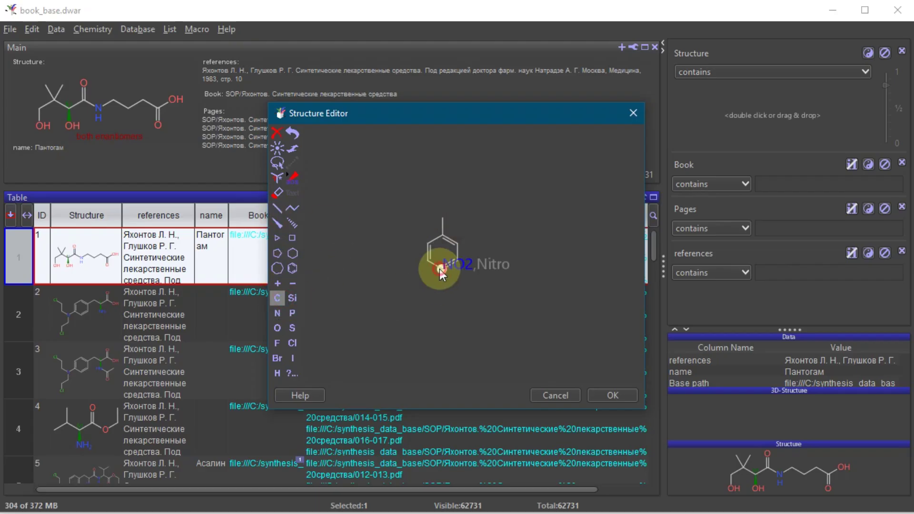
{"action": "key", "text": "Return"}
{"action": "type", "text": "nitro"}
{"action": "key", "text": "Return"}
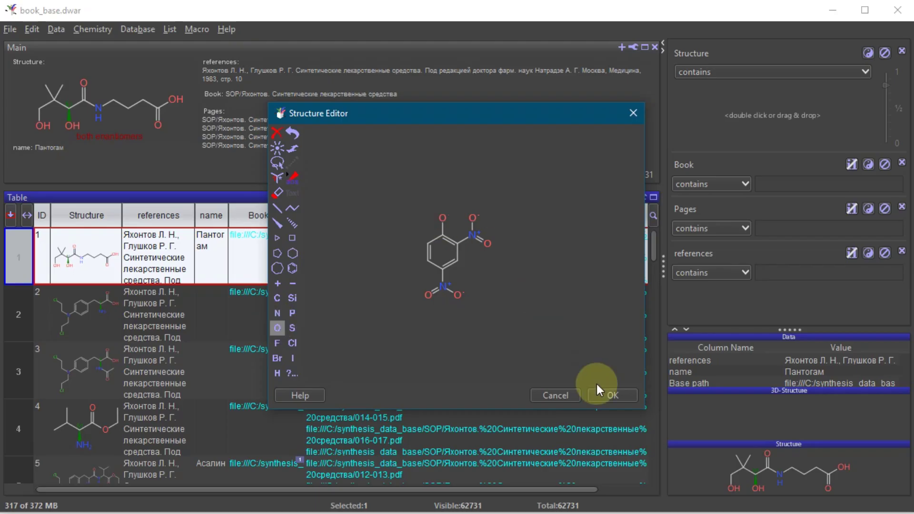
{"action": "left_click", "coordinate": [609, 395]}
{"action": "left_click", "coordinate": [22, 255]}
{"action": "left_click", "coordinate": [340, 171]}
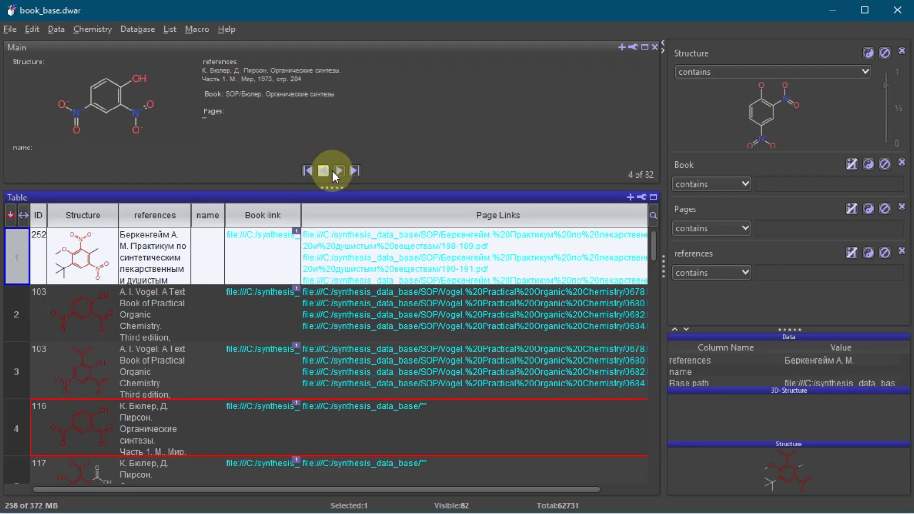
- Play through the 82 matches forward, then in reverse back to the first record
{"action": "left_click", "coordinate": [335, 170]}
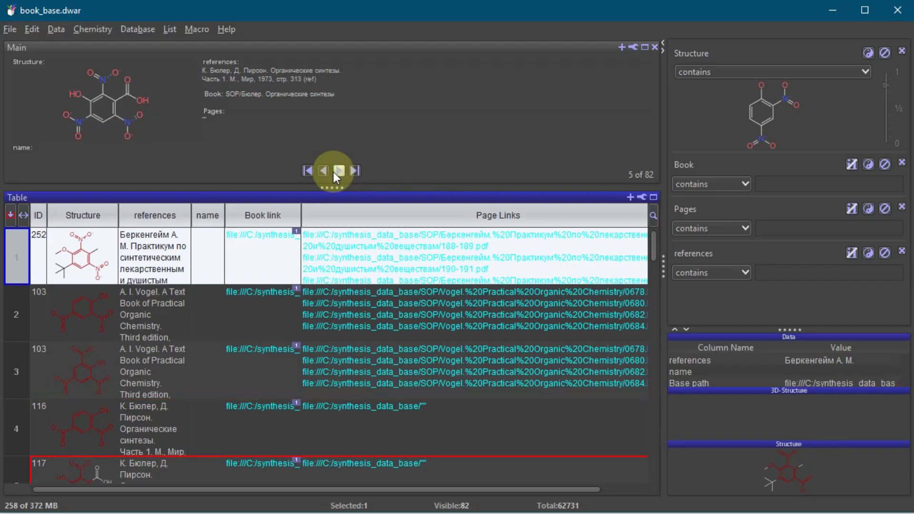
{"action": "left_click", "coordinate": [326, 170]}
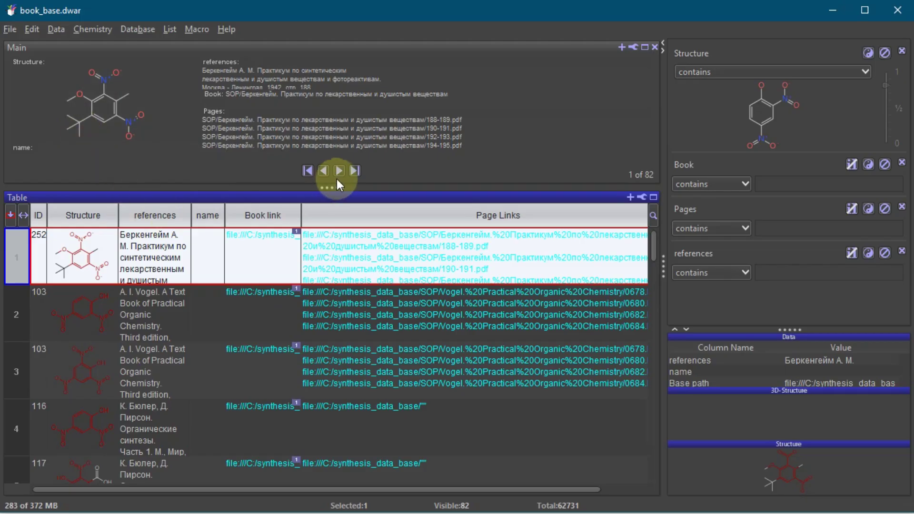
- Prohibit further substitution on the phenol oxygen in the query structure
{"action": "double_click", "coordinate": [758, 125]}
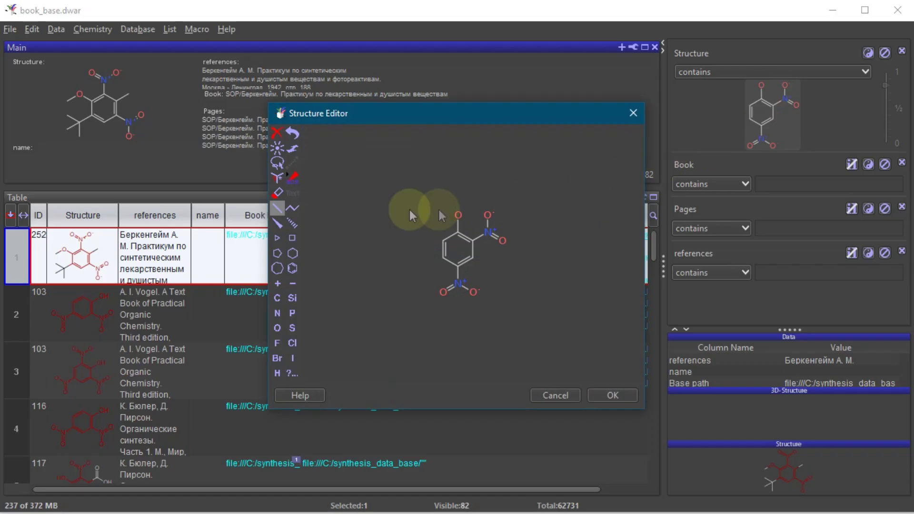
{"action": "left_click", "coordinate": [277, 163]}
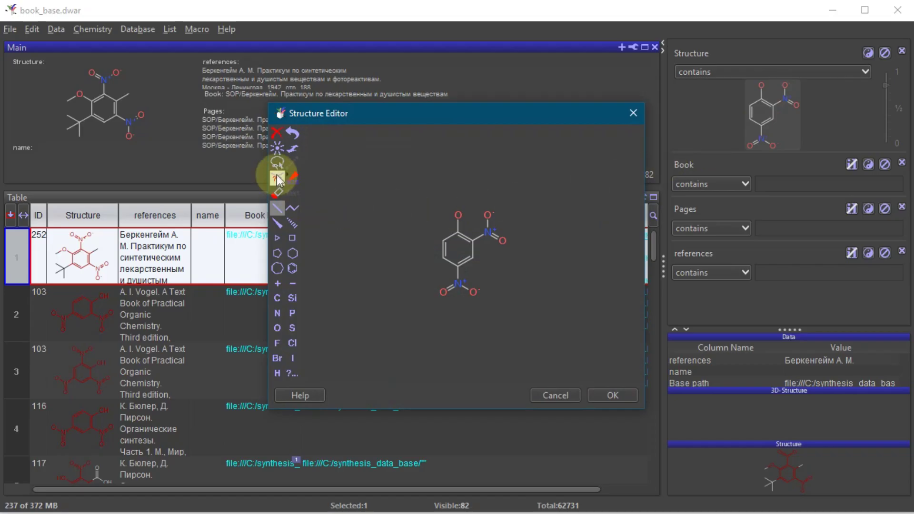
{"action": "double_click", "coordinate": [458, 216]}
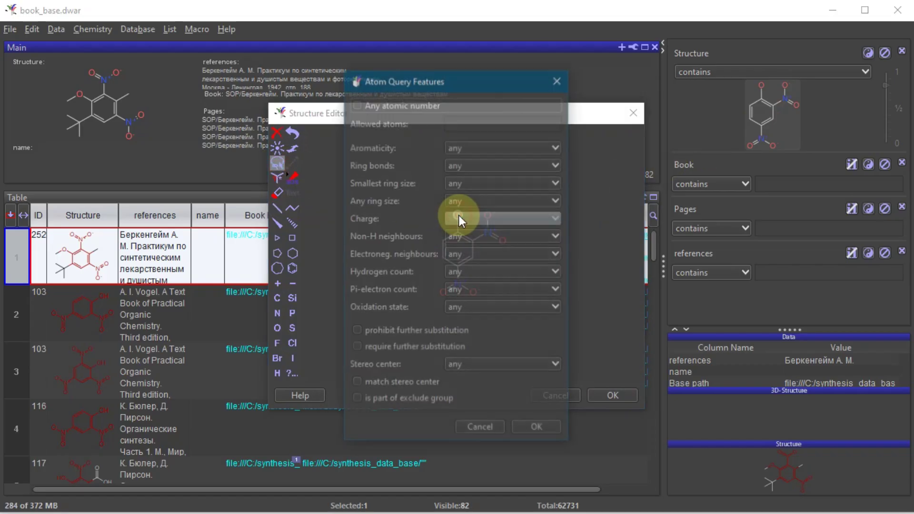
{"action": "left_click", "coordinate": [358, 330]}
{"action": "left_click", "coordinate": [528, 428]}
{"action": "double_click", "coordinate": [459, 285]}
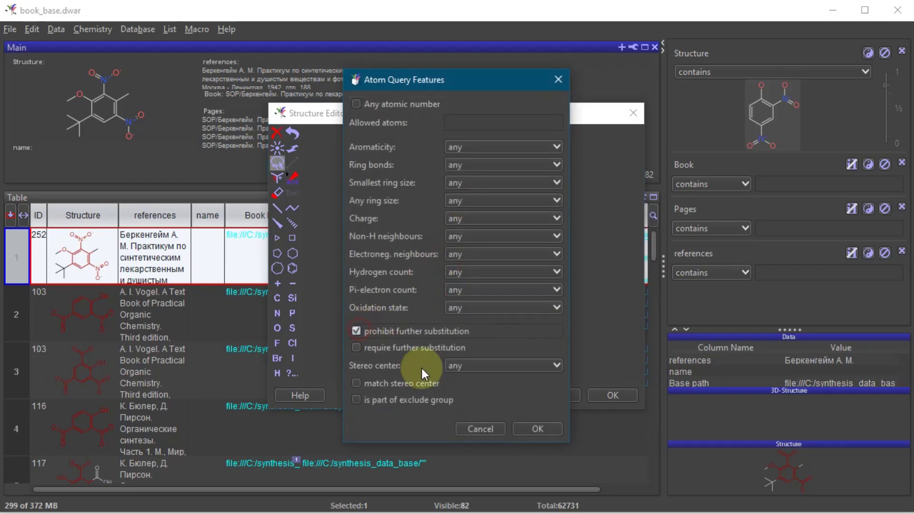
{"action": "left_click", "coordinate": [538, 428]}
- Prohibit further substitution on two more ring atoms and apply the 19-record filter
{"action": "double_click", "coordinate": [470, 261]}
{"action": "left_click", "coordinate": [356, 331]}
{"action": "left_click", "coordinate": [537, 428]}
{"action": "double_click", "coordinate": [441, 242]}
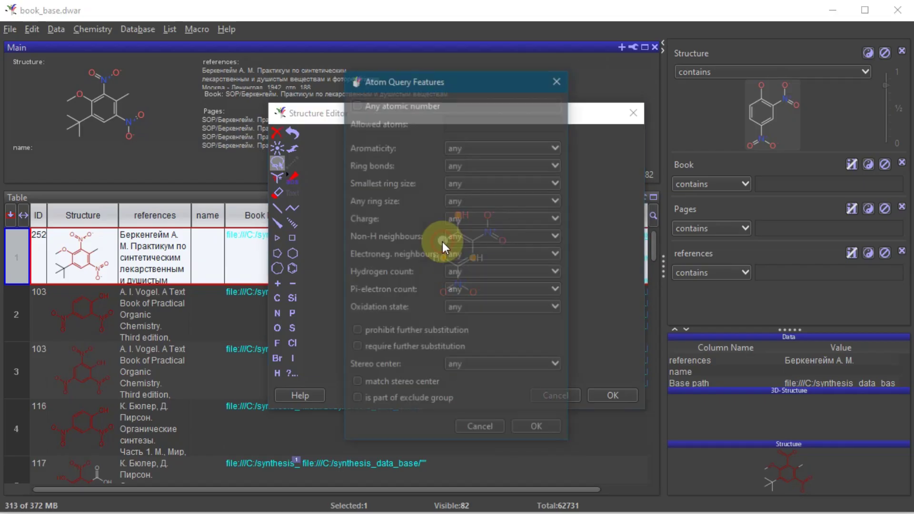
{"action": "left_click", "coordinate": [357, 331]}
{"action": "left_click", "coordinate": [528, 426]}
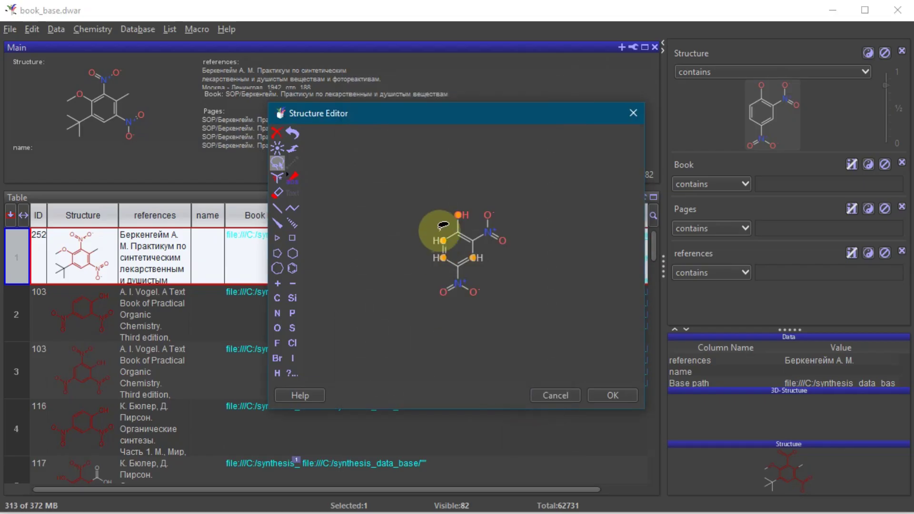
{"action": "left_click", "coordinate": [602, 394]}
{"action": "left_click", "coordinate": [20, 263]}
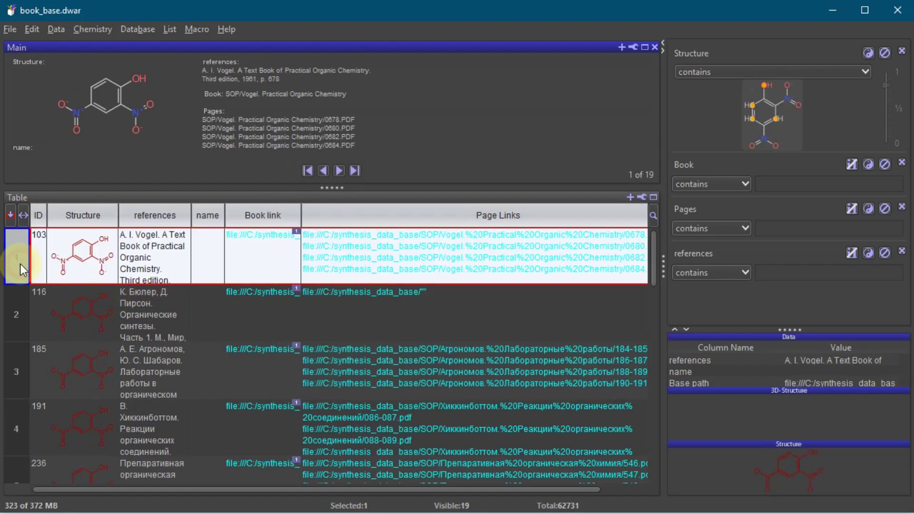
{"action": "left_click", "coordinate": [315, 191]}
{"action": "left_click", "coordinate": [262, 92]}
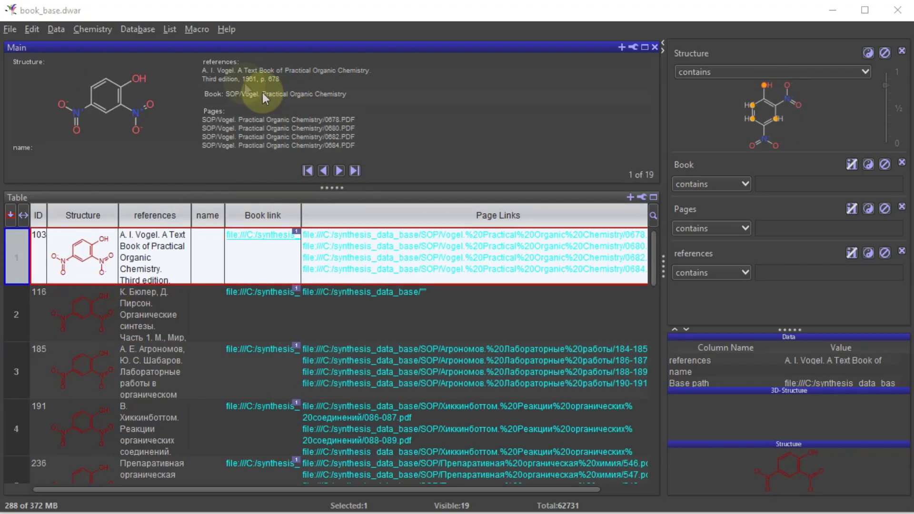
{"action": "left_click_drag", "start_coordinate": [200, 70], "coordinate": [291, 81]}
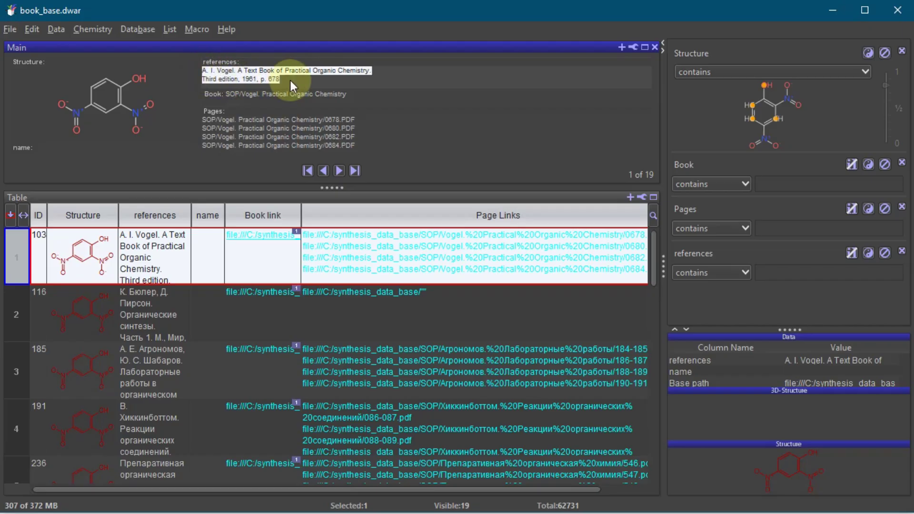
{"action": "left_click", "coordinate": [273, 79]}
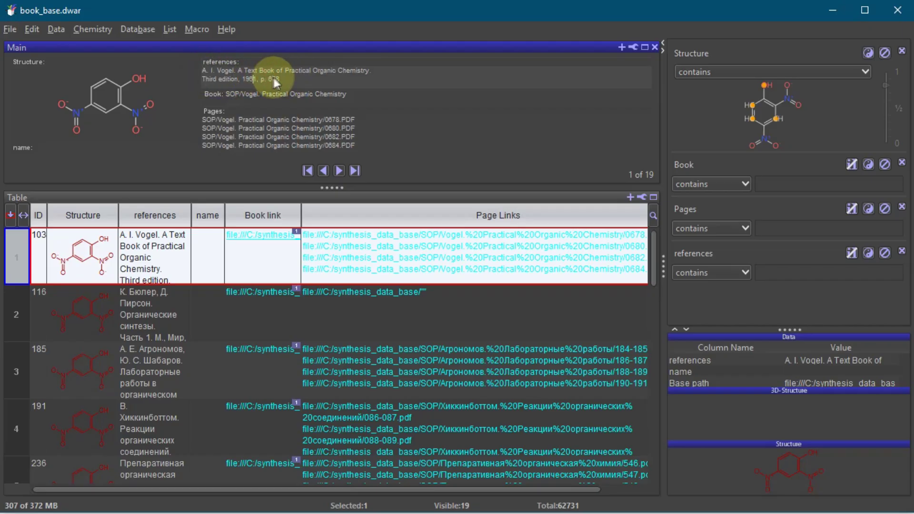
{"action": "left_click", "coordinate": [175, 241]}
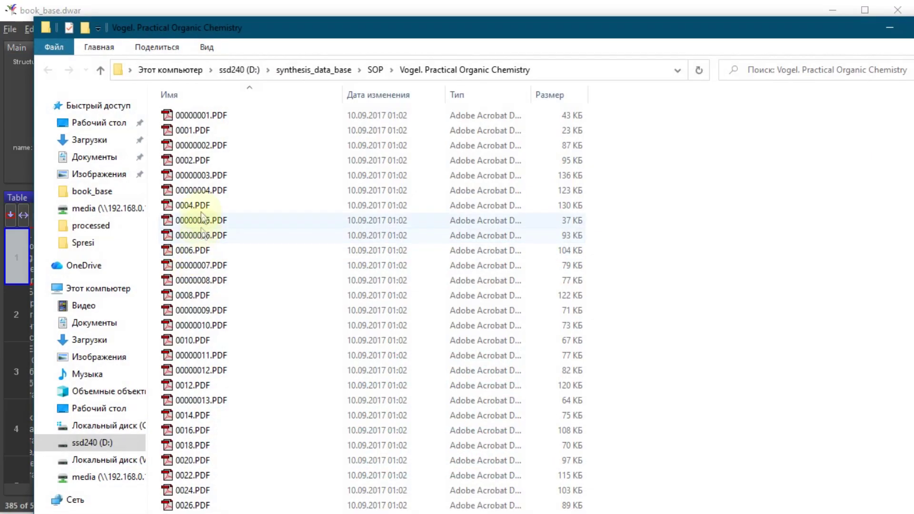
{"action": "left_click", "coordinate": [293, 235]}
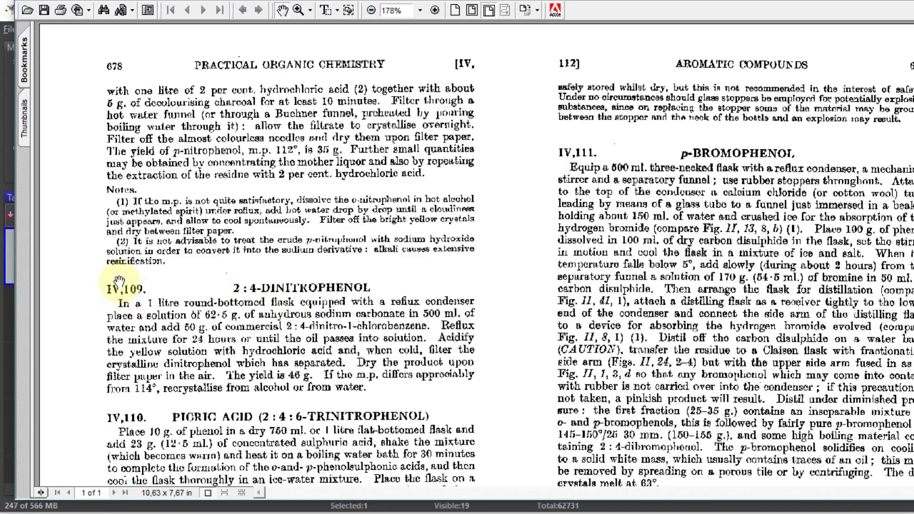
{"action": "scroll", "coordinate": [152, 312], "scroll_direction": "down", "scroll_amount": 1}
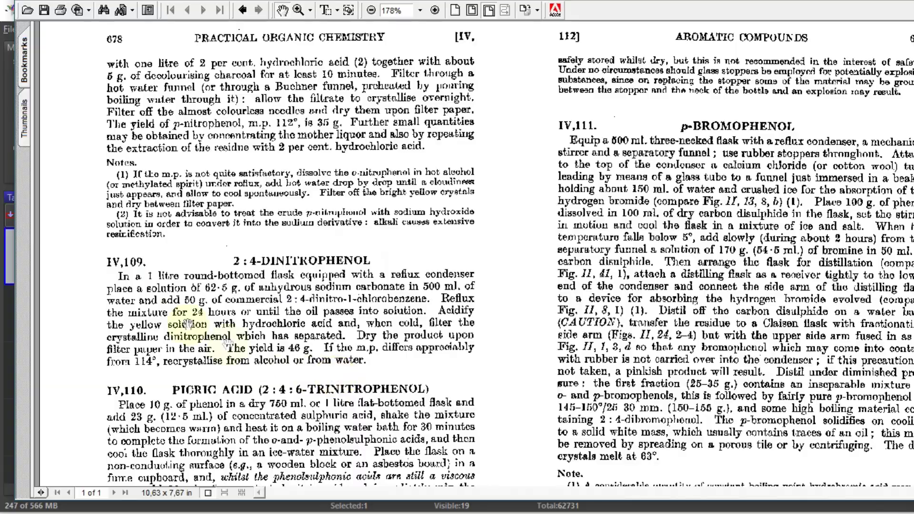
{"action": "key", "text": "alt+F4"}
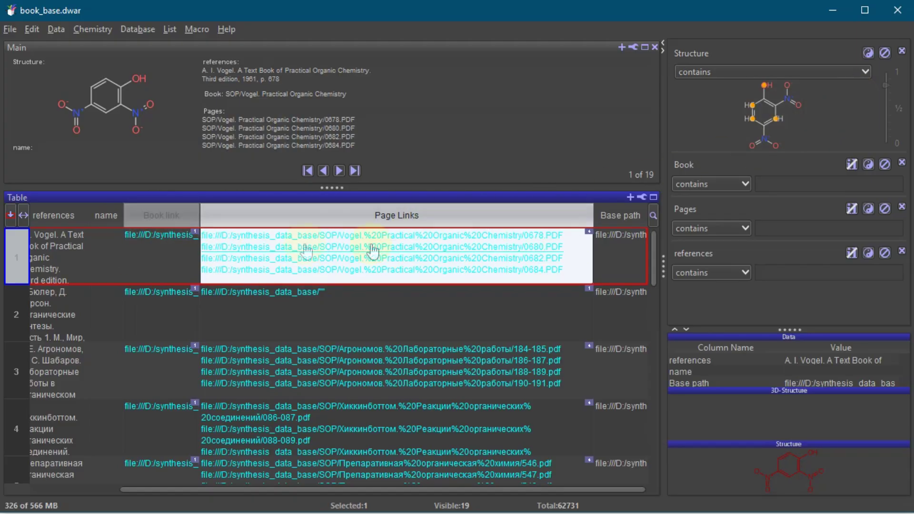
- Show the Open in Web-Browser submenu for the record's Page Links cell
{"action": "right_click", "coordinate": [287, 132]}
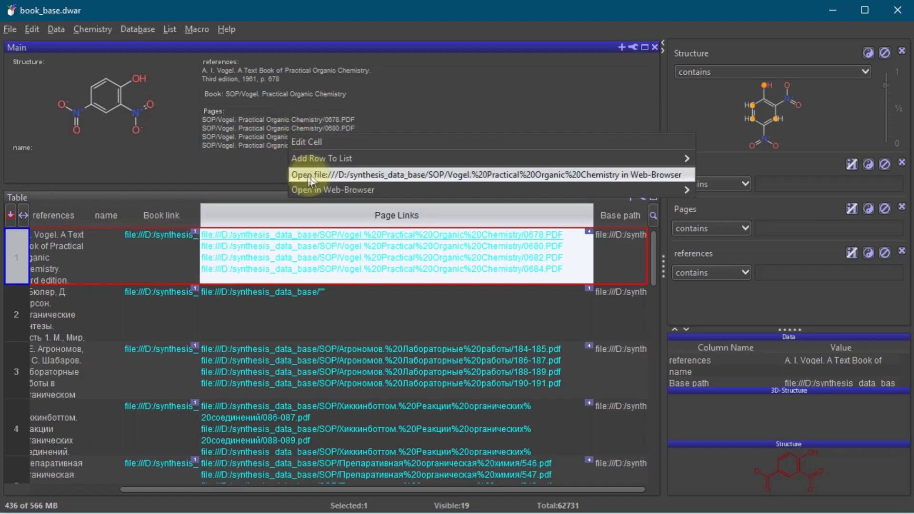
{"action": "mouse_move", "coordinate": [322, 190]}
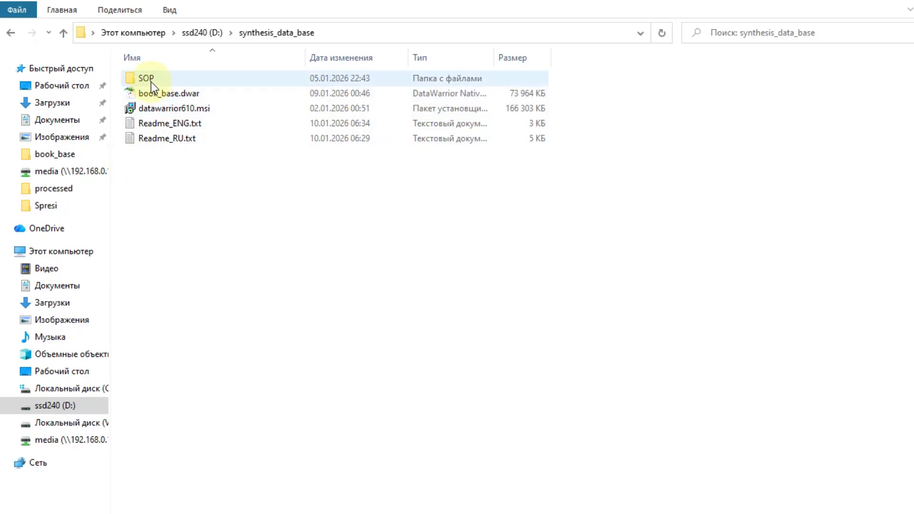
- Open the SOP folder of book scans and scroll through its contents
{"action": "double_click", "coordinate": [150, 82]}
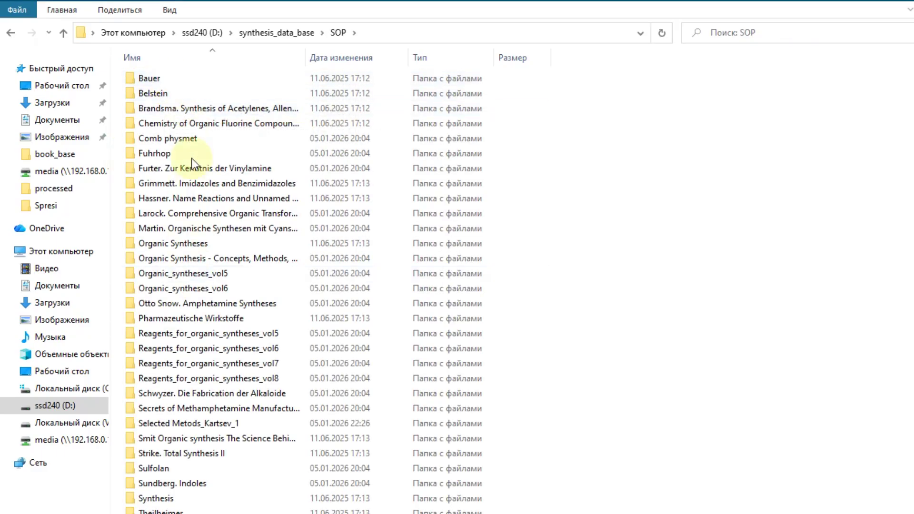
{"action": "scroll", "coordinate": [520, 290], "scroll_direction": "down", "scroll_amount": 20}
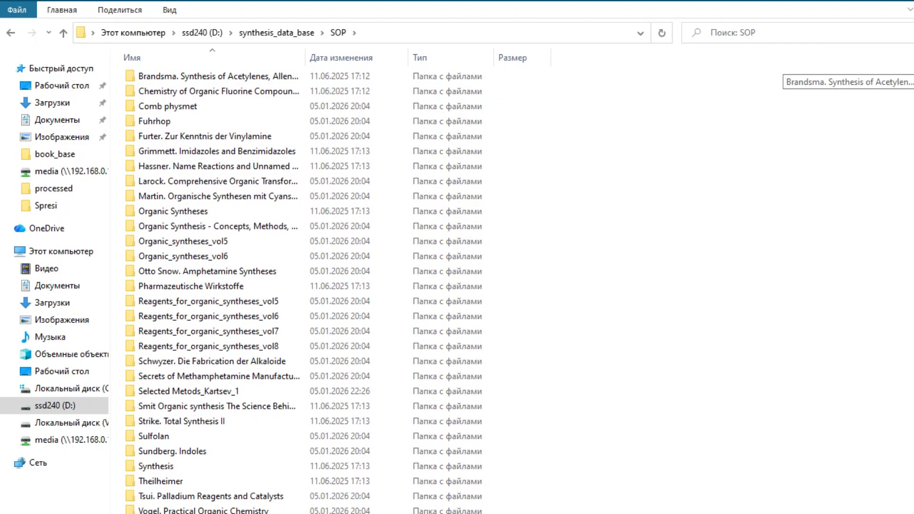
{"action": "scroll", "coordinate": [520, 290], "scroll_direction": "down", "scroll_amount": 15}
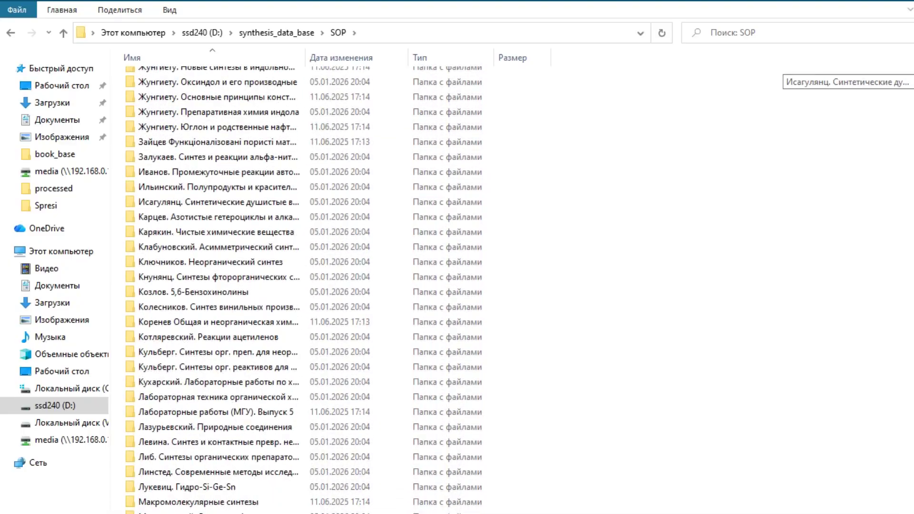
{"action": "scroll", "coordinate": [520, 290], "scroll_direction": "down", "scroll_amount": 15}
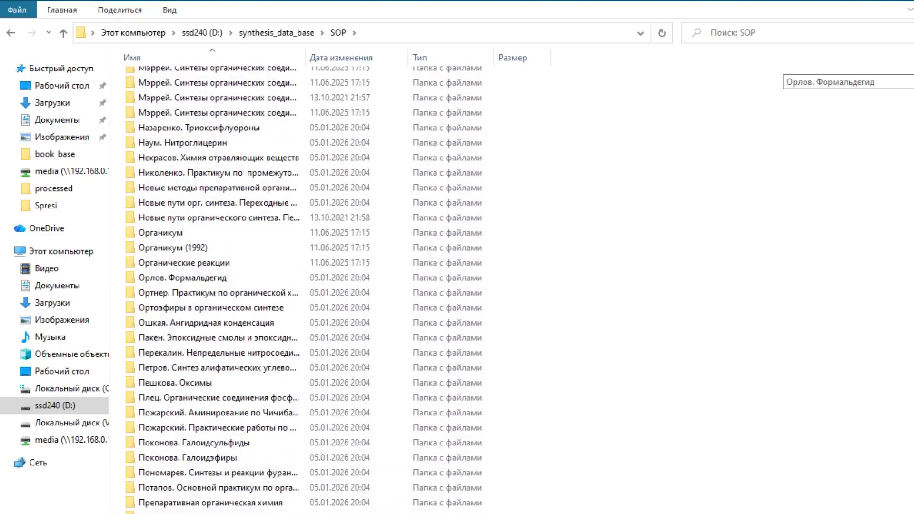
{"action": "scroll", "coordinate": [520, 289], "scroll_direction": "down", "scroll_amount": 20}
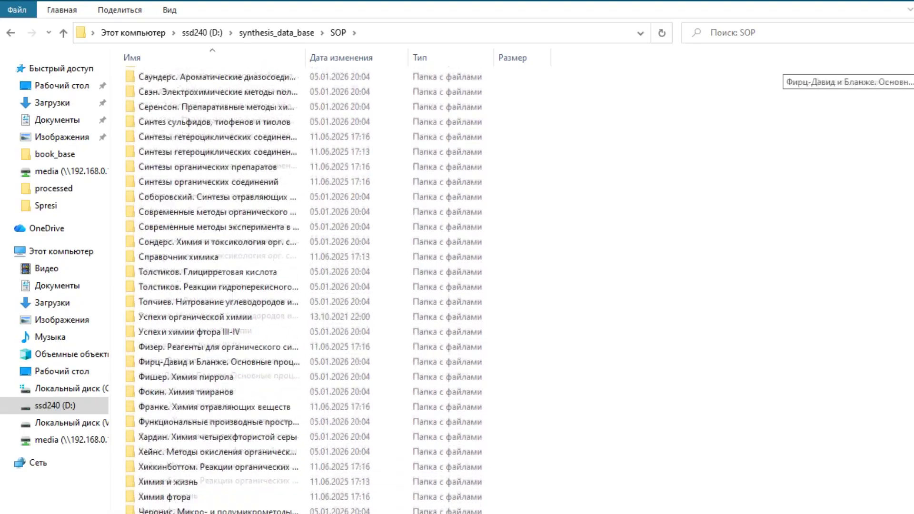
{"action": "scroll", "coordinate": [520, 289], "scroll_direction": "up", "scroll_amount": 20}
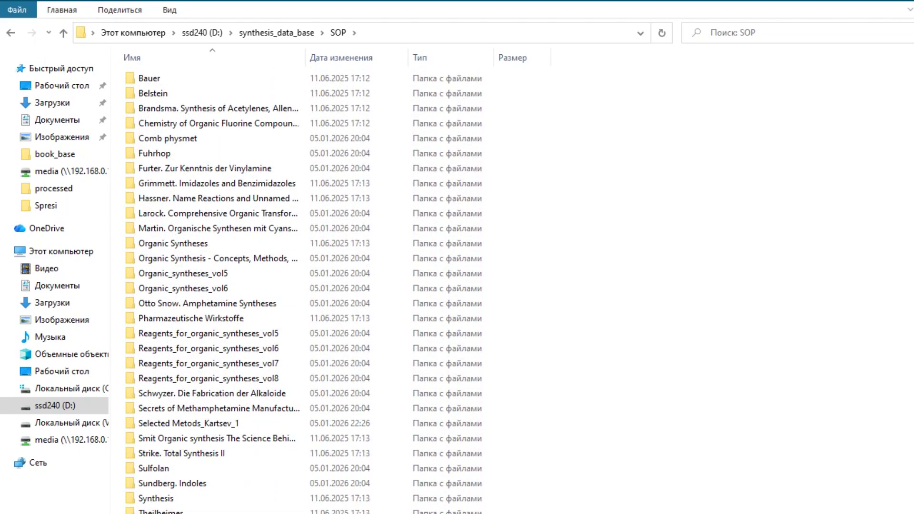
- Open the 0678.PDF page, capture the Russian procedure, and get Gemini's English translation
{"action": "left_click", "coordinate": [833, 7]}
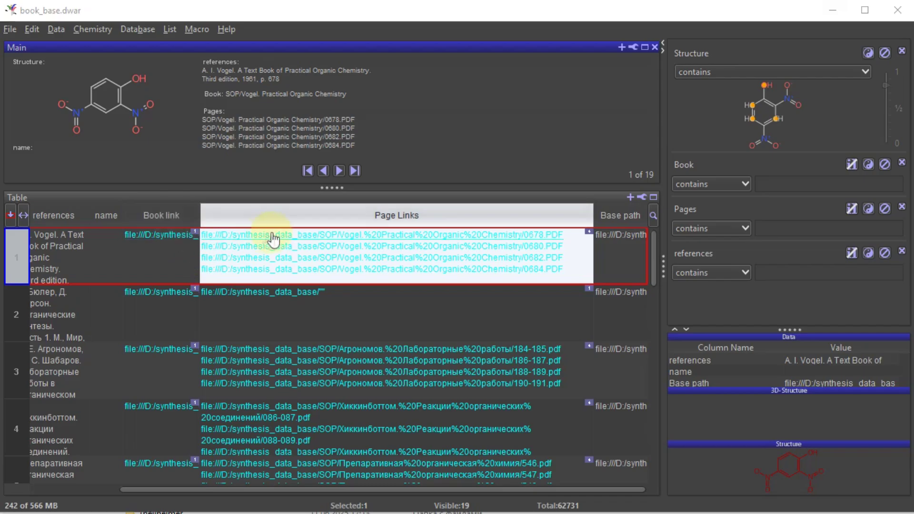
{"action": "left_click", "coordinate": [297, 238]}
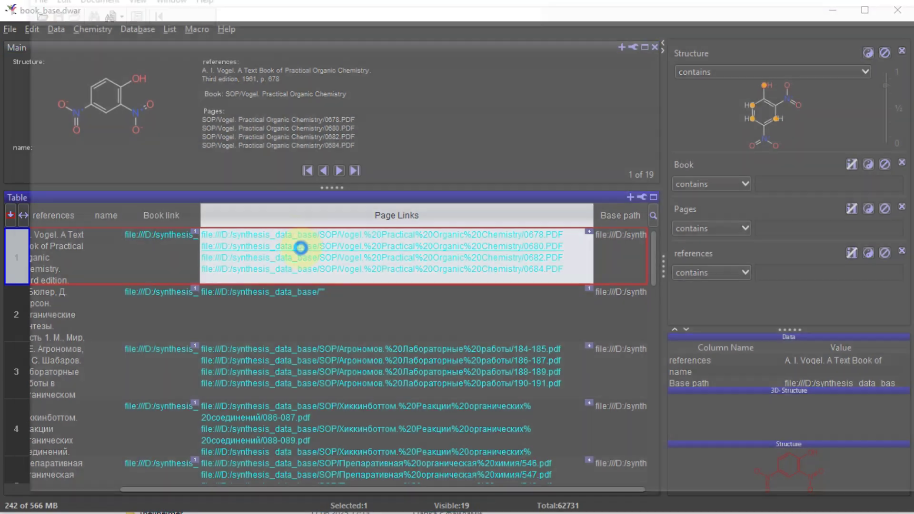
{"action": "scroll", "coordinate": [319, 285], "scroll_direction": "down", "scroll_amount": 2}
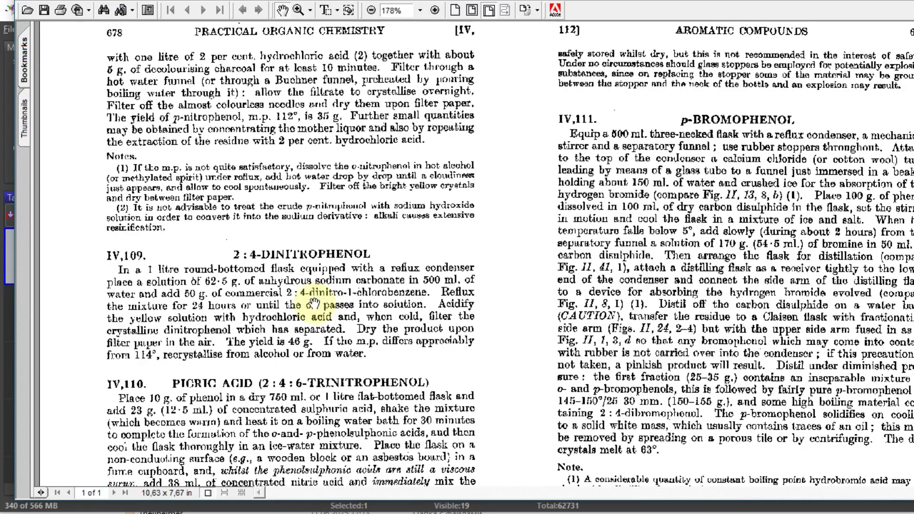
{"action": "left_click_drag", "start_coordinate": [472, 100], "coordinate": [874, 511]}
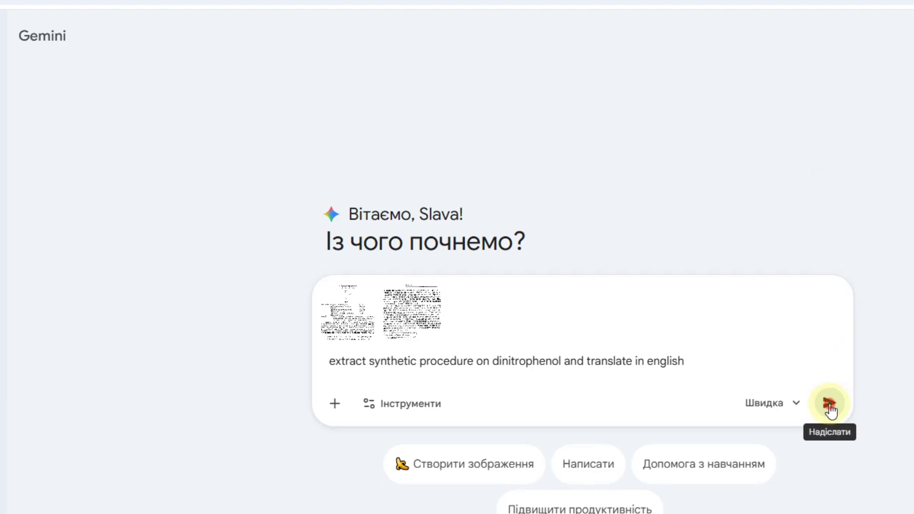
{"action": "left_click", "coordinate": [829, 404]}
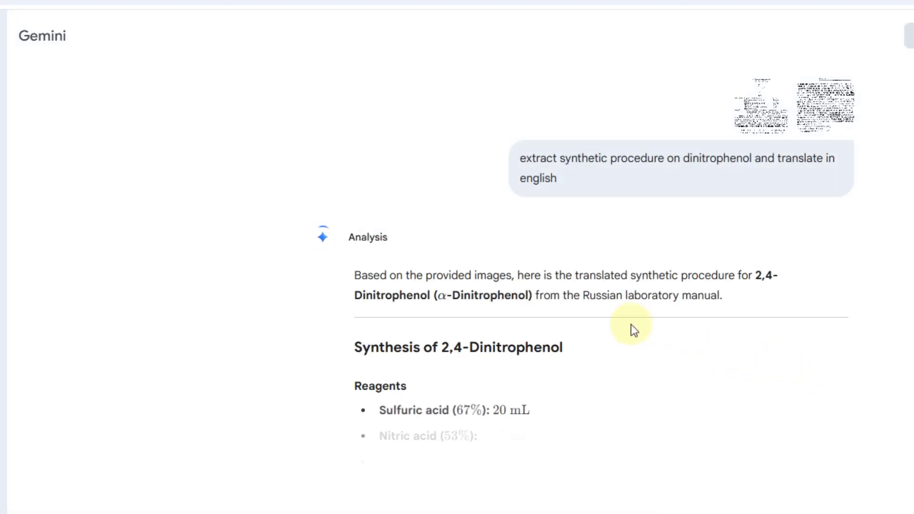
{"action": "scroll", "coordinate": [630, 328], "scroll_direction": "down", "scroll_amount": 3}
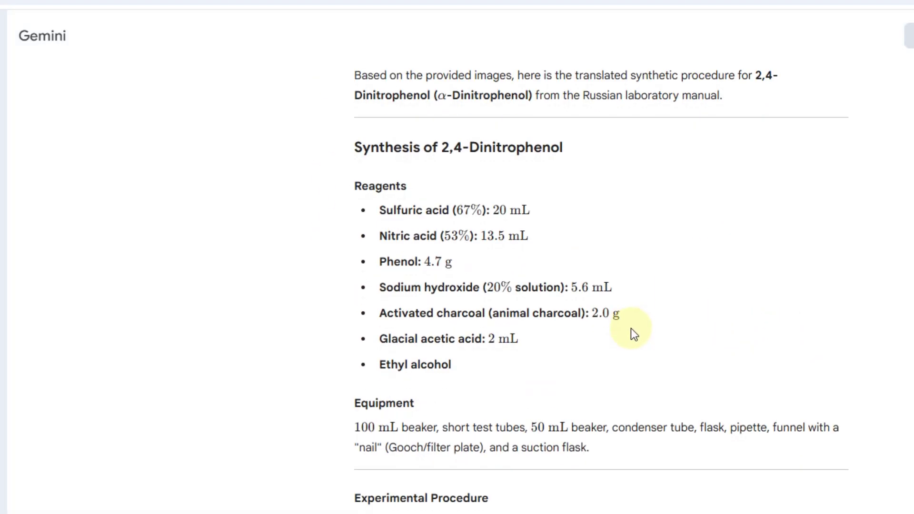
- Filter by a lone Ni atom query and show the first of 52 nickel records
{"action": "scroll", "coordinate": [630, 328], "scroll_direction": "down", "scroll_amount": 2}
{"action": "left_click", "coordinate": [294, 375]}
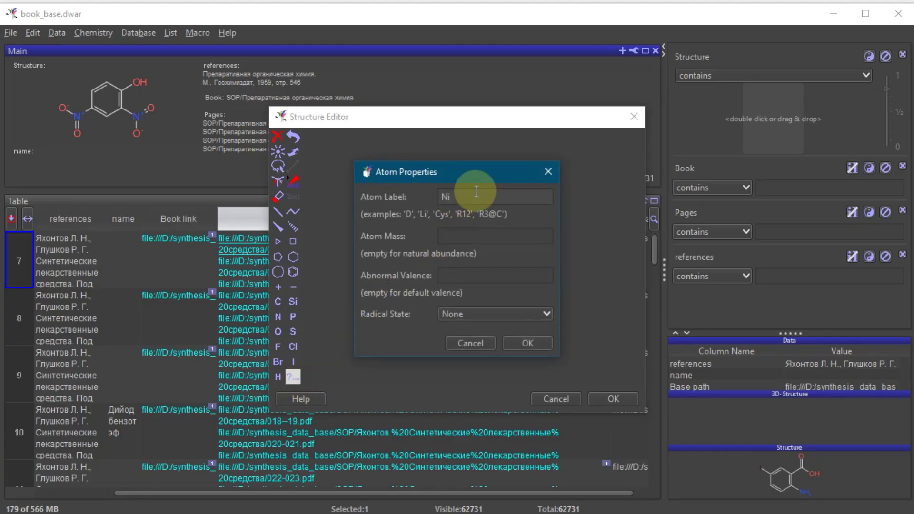
{"action": "left_click", "coordinate": [529, 342]}
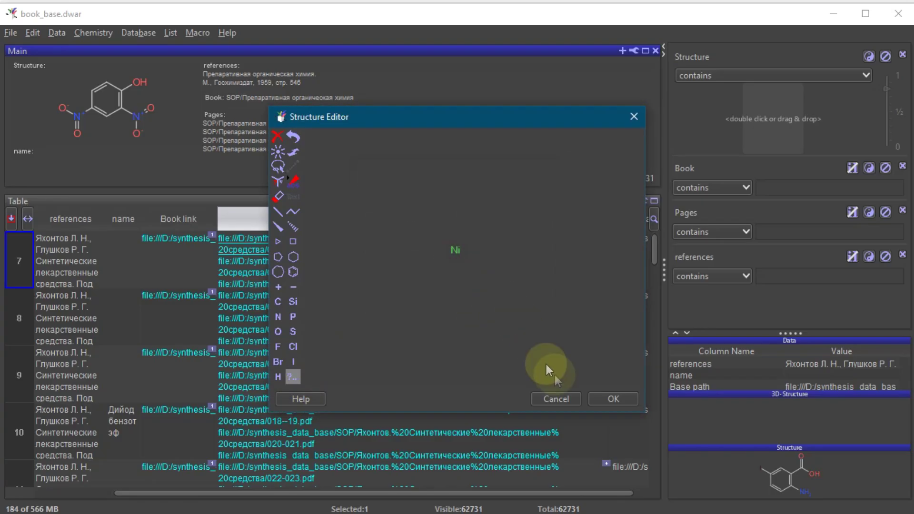
{"action": "left_click", "coordinate": [596, 399]}
{"action": "left_click", "coordinate": [16, 269]}
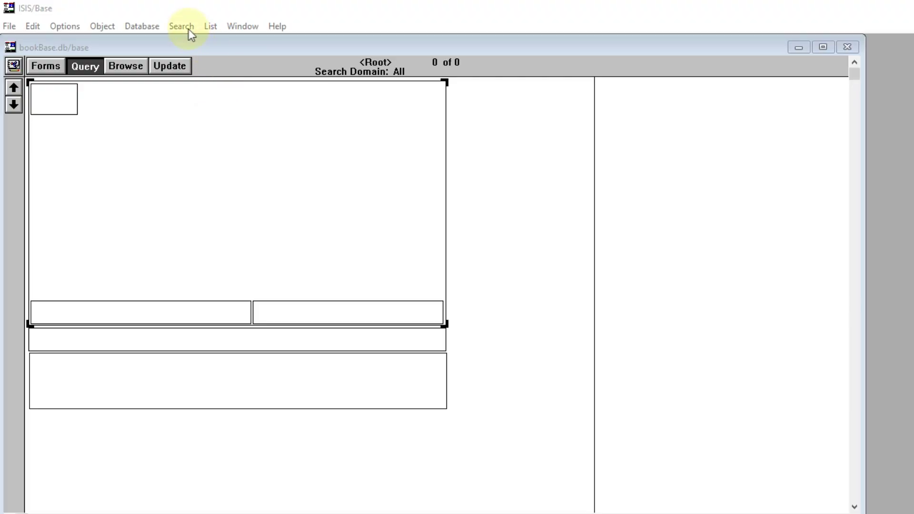
- Retrieve all bookBase records in ISIS/Base and page forward, selecting a literature reference
{"action": "left_click", "coordinate": [188, 27]}
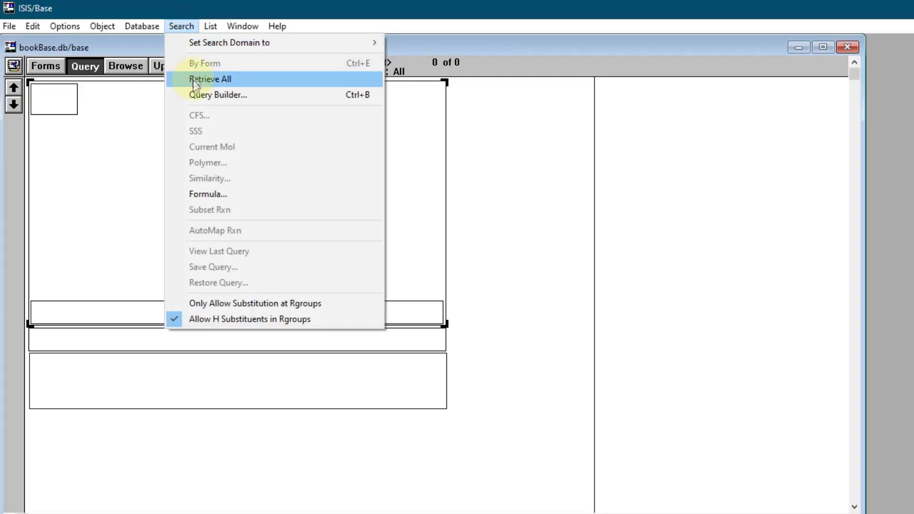
{"action": "left_click", "coordinate": [196, 78]}
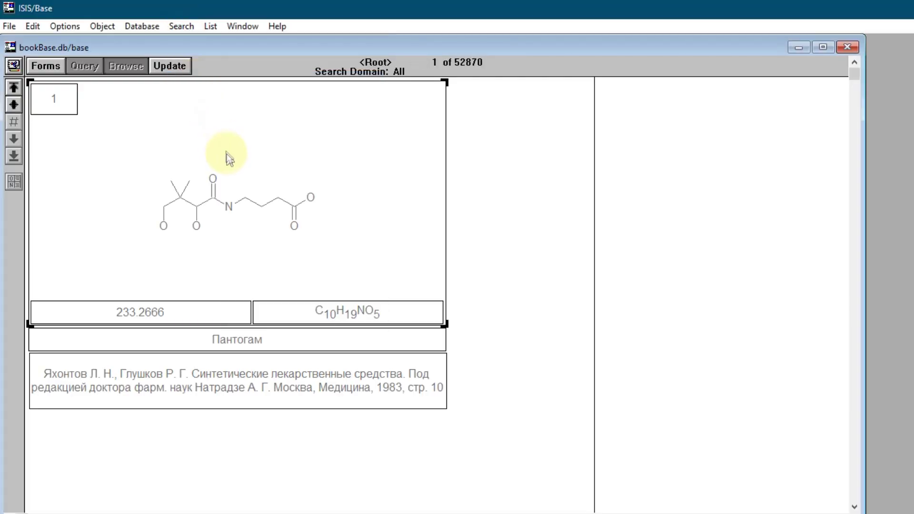
{"action": "key", "text": "Page_Down"}
{"action": "key", "text": "Page_Down"}
{"action": "key", "text": "Page_Down"}
{"action": "key", "text": "Page_Down"}
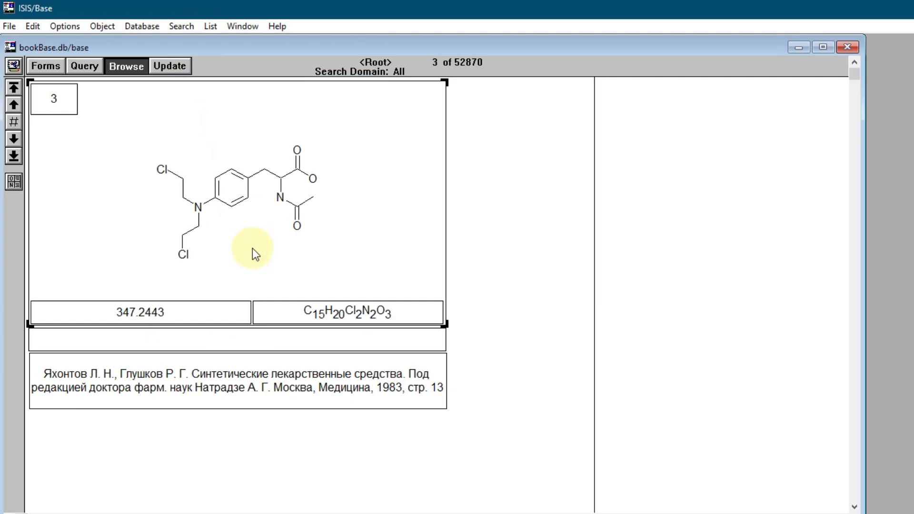
{"action": "key", "text": "Page_Down"}
{"action": "key", "text": "Page_Down"}
{"action": "key", "text": "Page_Down"}
{"action": "key", "text": "Page_Down"}
{"action": "key", "text": "Page_Down"}
{"action": "key", "text": "Page_Down"}
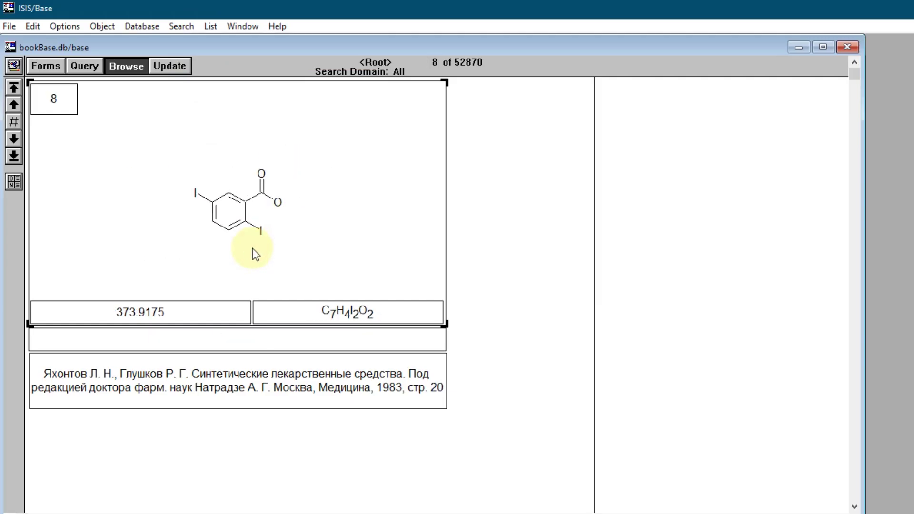
{"action": "left_click", "coordinate": [264, 377]}
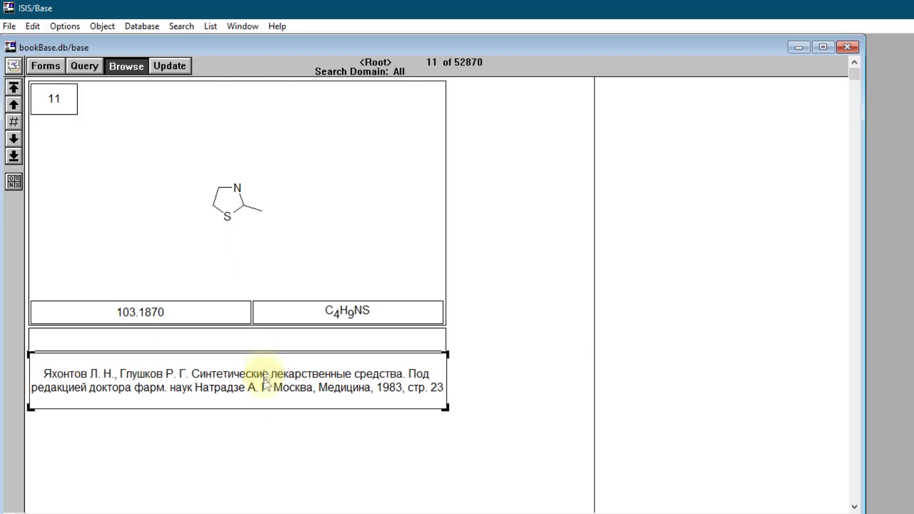
- Page on to record 14, then select the Google Drive download link in the post
{"action": "key", "text": "Page_Down"}
{"action": "key", "text": "Page_Down"}
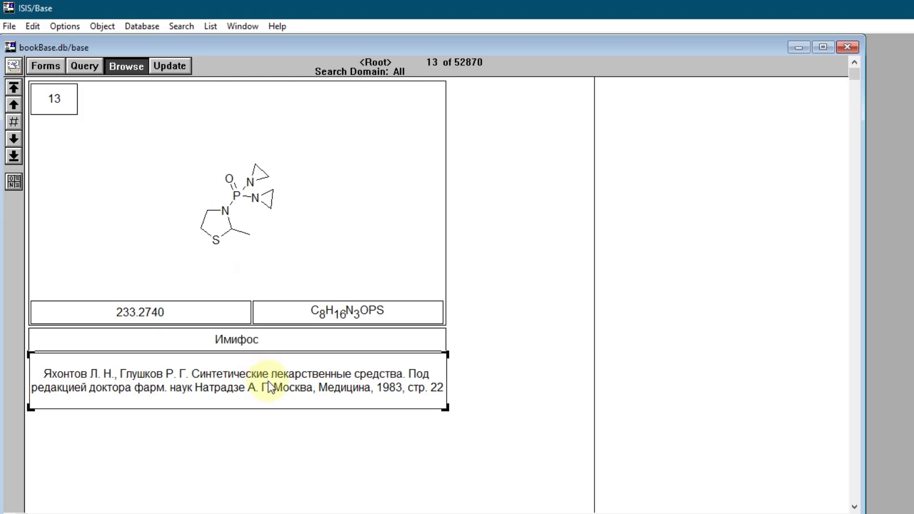
{"action": "key", "text": "Page_Up"}
{"action": "key", "text": "Page_Down"}
{"action": "key", "text": "Page_Down"}
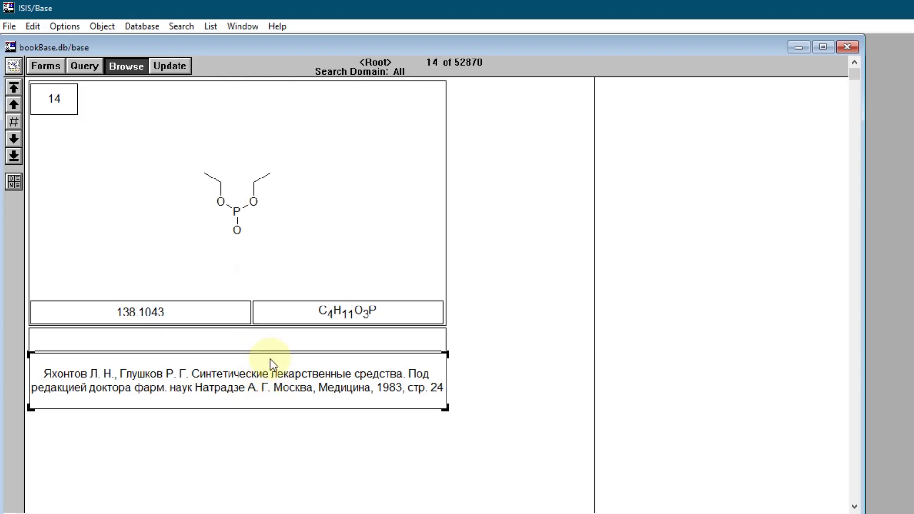
{"action": "key", "text": "Page_Down"}
{"action": "key", "text": "Page_Down"}
{"action": "key", "text": "Page_Down"}
{"action": "key", "text": "Page_Down"}
{"action": "key", "text": "Page_Down"}
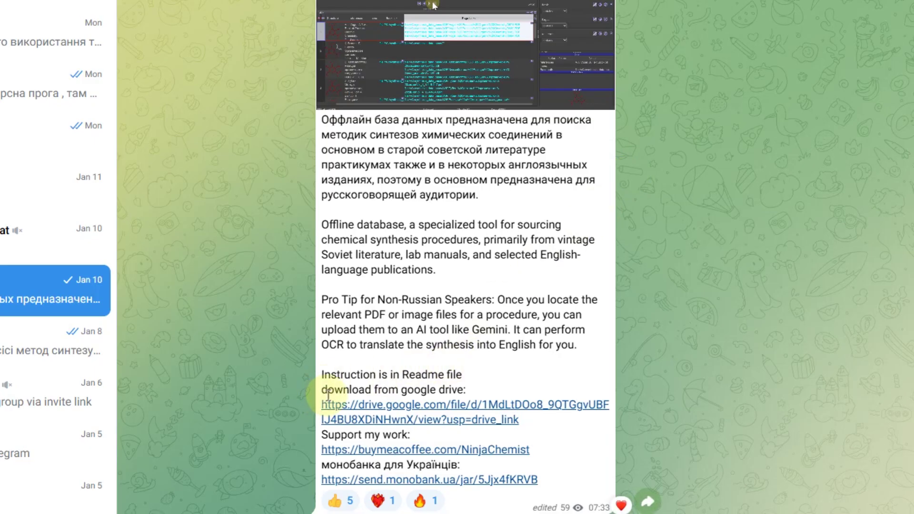
{"action": "left_click_drag", "start_coordinate": [332, 391], "coordinate": [538, 426]}
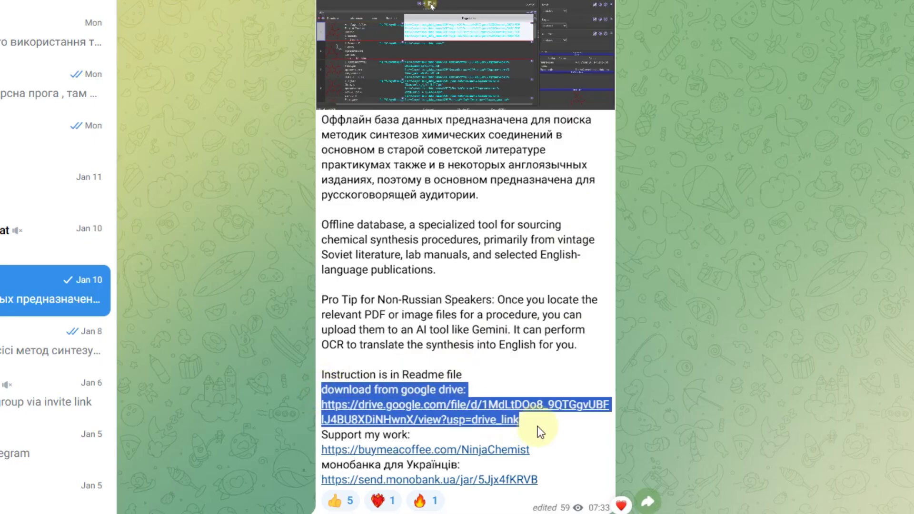
{"action": "left_click", "coordinate": [429, 381]}
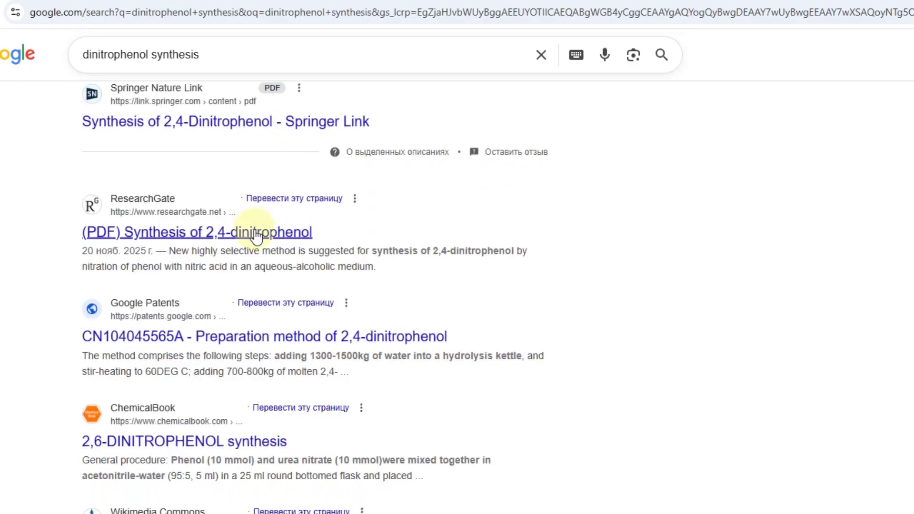
- Open the ResearchGate, CN104045565A patent and 2,6-dinitrophenol results in new tabs
{"action": "right_click", "coordinate": [259, 233]}
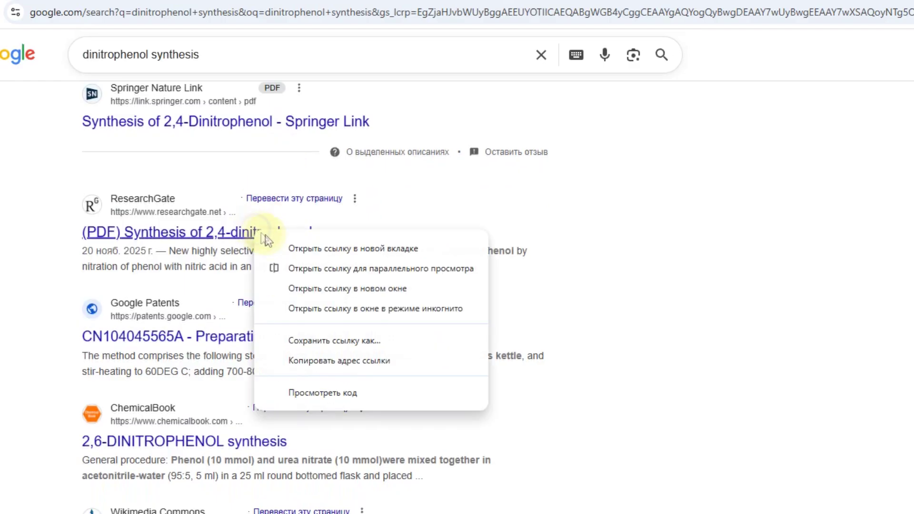
{"action": "left_click", "coordinate": [295, 248]}
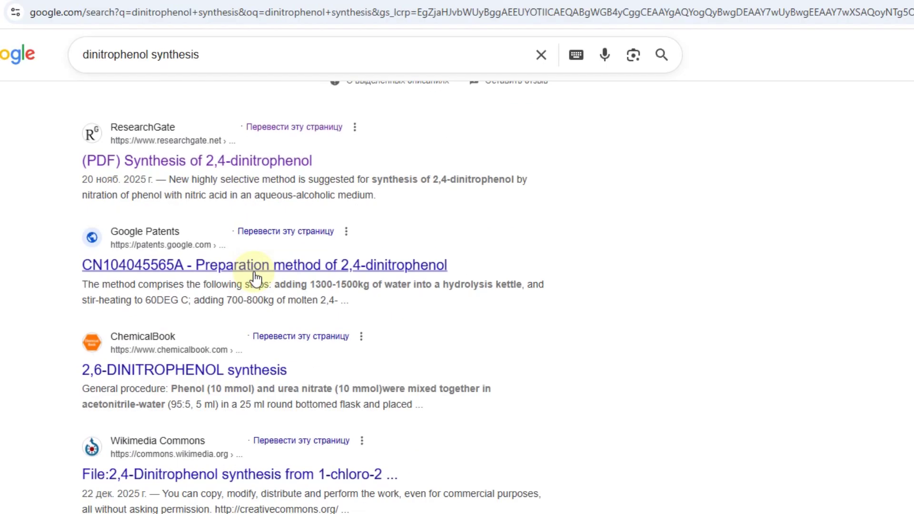
{"action": "right_click", "coordinate": [257, 276]}
{"action": "left_click", "coordinate": [286, 283]}
{"action": "scroll", "coordinate": [257, 300], "scroll_direction": "down", "scroll_amount": 2}
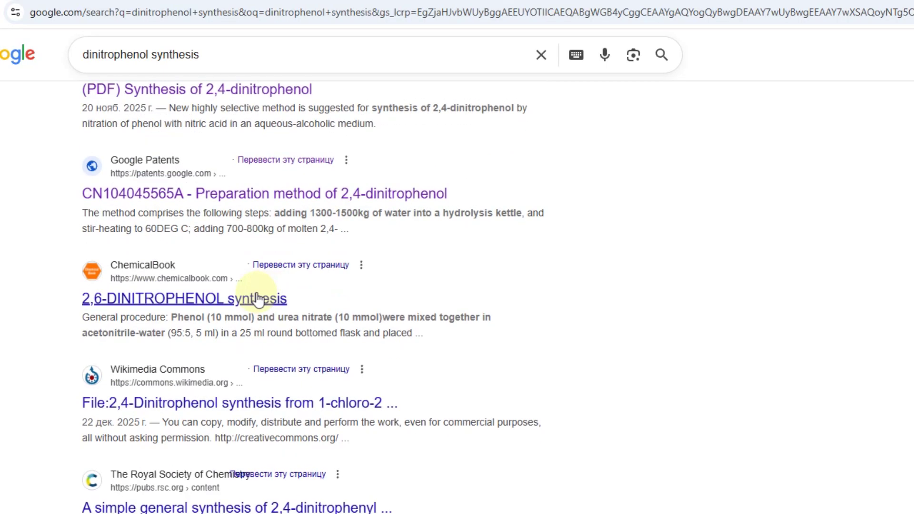
{"action": "right_click", "coordinate": [256, 298]}
{"action": "left_click", "coordinate": [286, 309]}
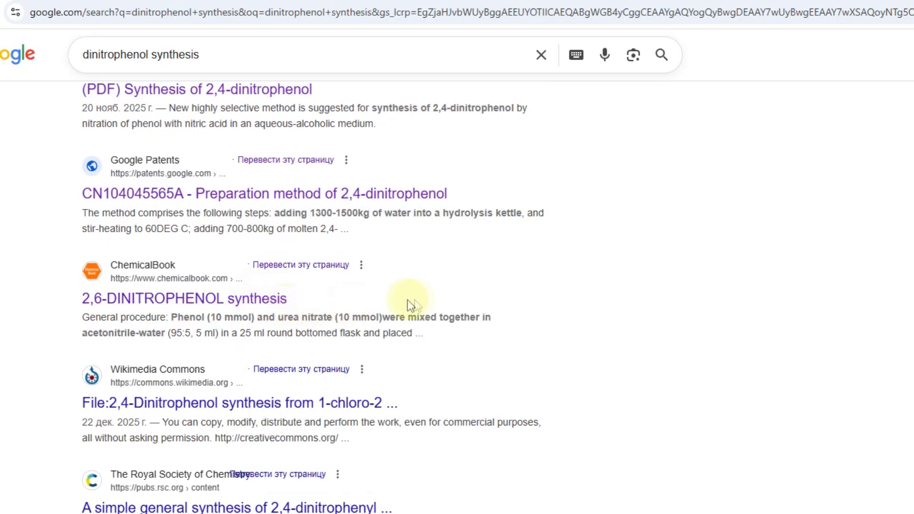
- Switch to the ChemicalBook 2,6-dinitrophenol synthesis page and scroll through its procedure
{"action": "scroll", "coordinate": [435, 302], "scroll_direction": "up", "scroll_amount": 1}
{"action": "scroll", "coordinate": [435, 300], "scroll_direction": "up", "scroll_amount": 3}
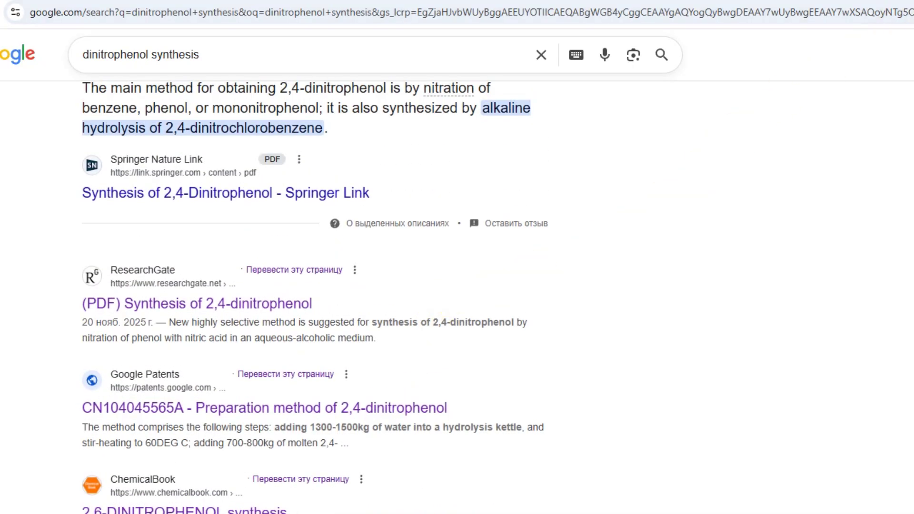
{"action": "key", "text": "ctrl+Tab"}
{"action": "scroll", "coordinate": [576, 229], "scroll_direction": "down", "scroll_amount": 6}
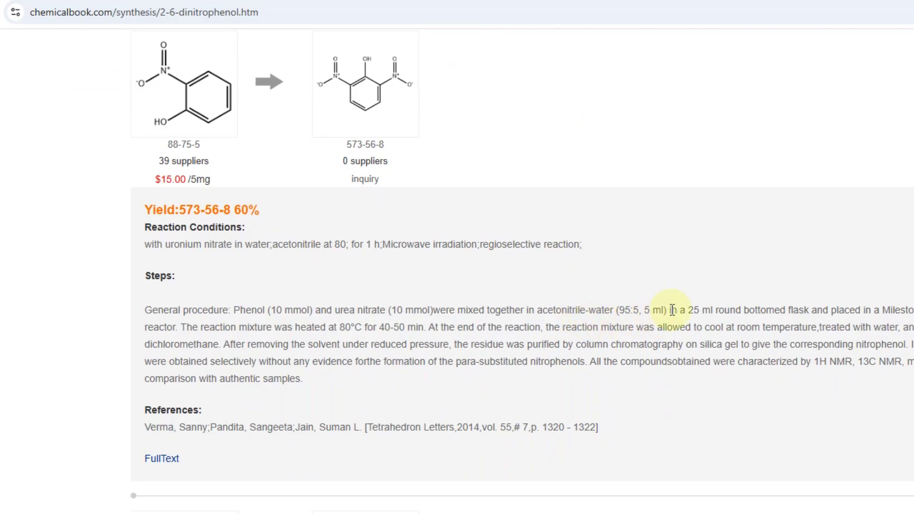
- Review the yield, conditions and references on ChemicalBook's 2,6-DINITROPHENOL (CAS 573-56-8) synthesis page
{"action": "scroll", "coordinate": [672, 310], "scroll_direction": "up", "scroll_amount": 5}
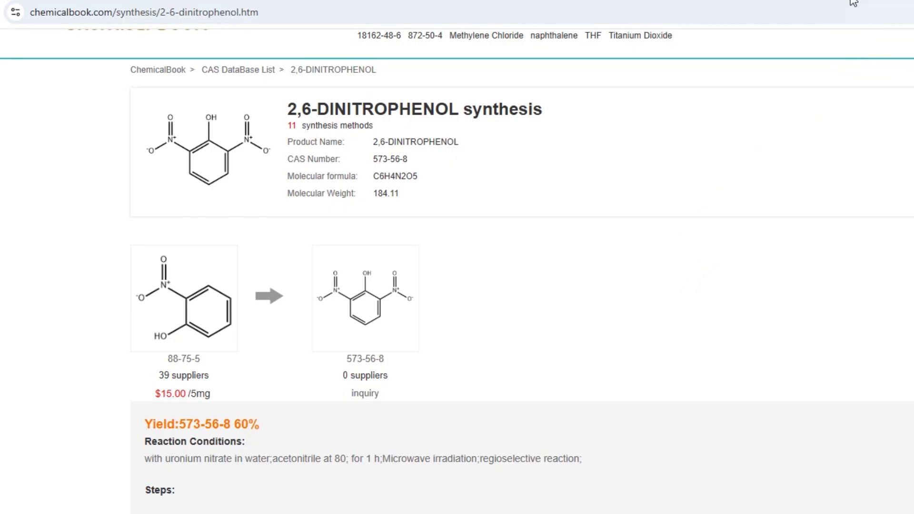
{"action": "scroll", "coordinate": [806, 75], "scroll_direction": "up", "scroll_amount": 2}
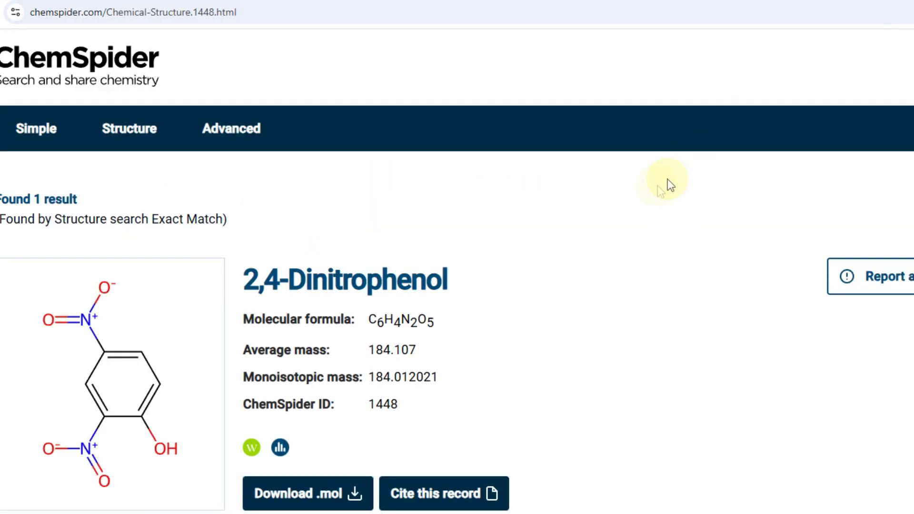
- Browse ChemSpider's 2,4-Dinitrophenol record and highlight part of the patent abstract text
{"action": "scroll", "coordinate": [635, 198], "scroll_direction": "down", "scroll_amount": 1}
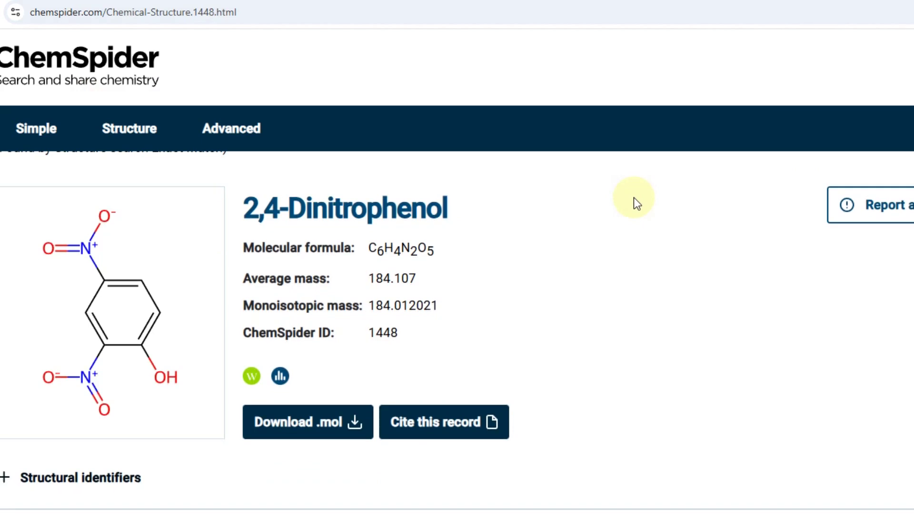
{"action": "scroll", "coordinate": [634, 198], "scroll_direction": "down", "scroll_amount": 1}
{"action": "scroll", "coordinate": [634, 198], "scroll_direction": "up", "scroll_amount": 2}
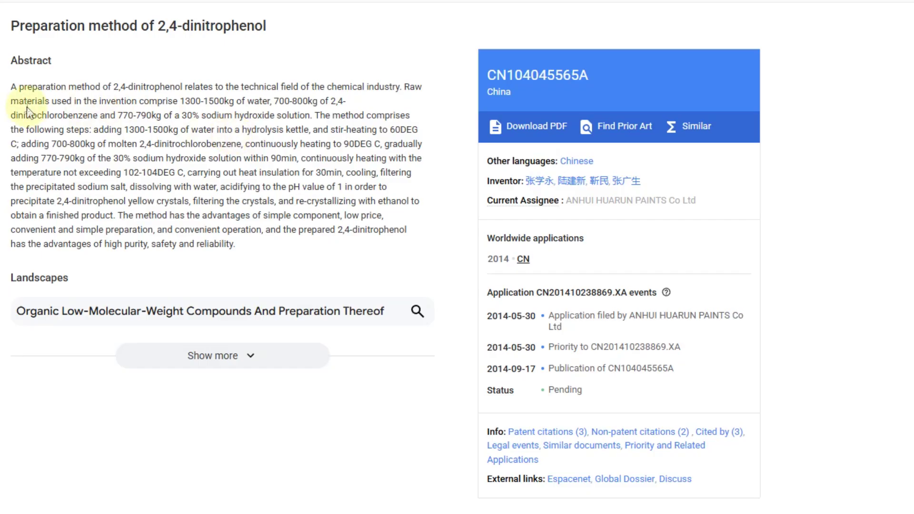
{"action": "left_click_drag", "start_coordinate": [15, 89], "coordinate": [138, 201]}
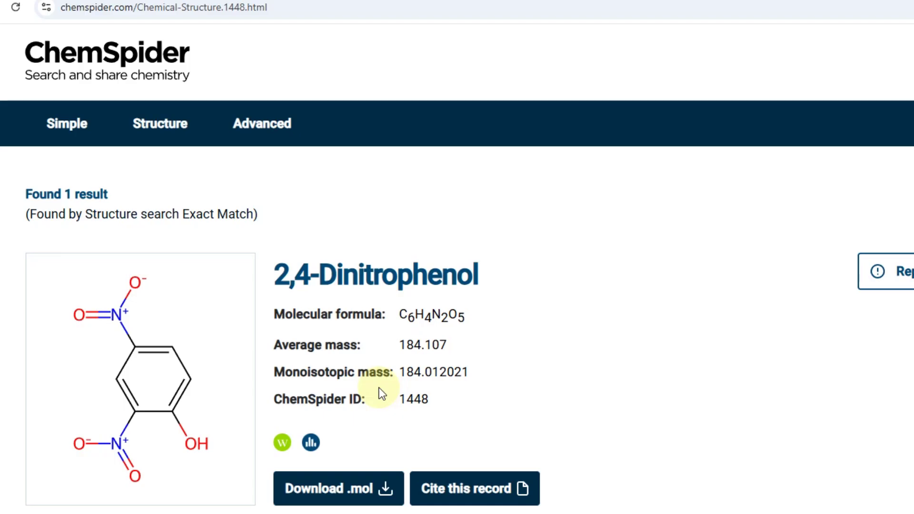
{"action": "scroll", "coordinate": [374, 295], "scroll_direction": "down", "scroll_amount": 4}
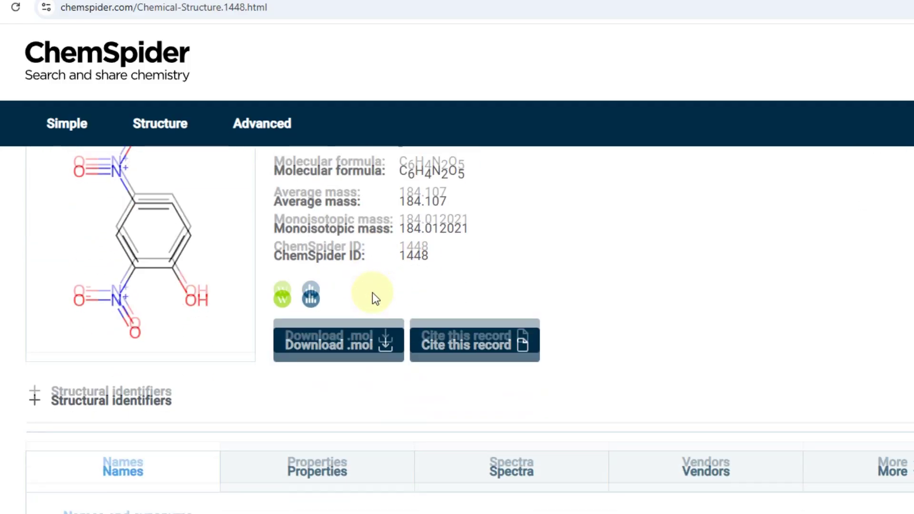
{"action": "scroll", "coordinate": [372, 292], "scroll_direction": "down", "scroll_amount": 3}
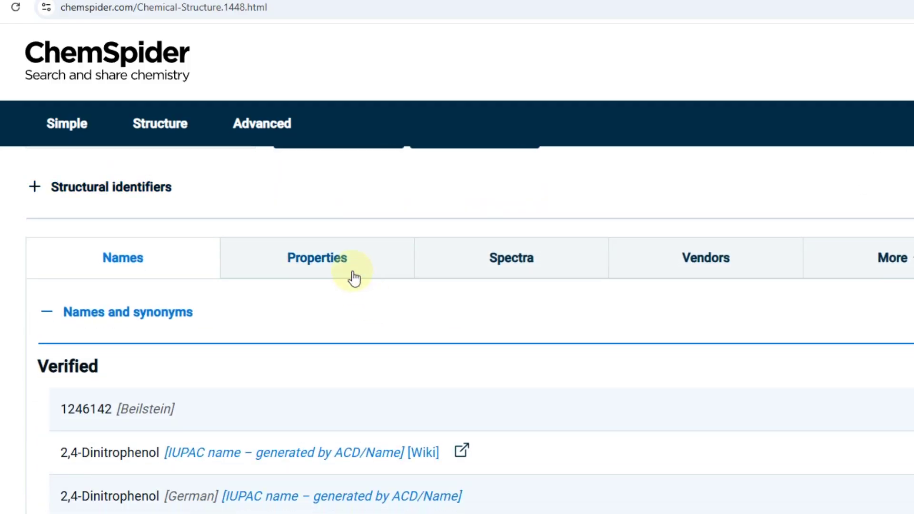
- Show the compound's Properties with the Melting point data expanded
{"action": "left_click", "coordinate": [349, 273]}
{"action": "scroll", "coordinate": [340, 304], "scroll_direction": "down", "scroll_amount": 2}
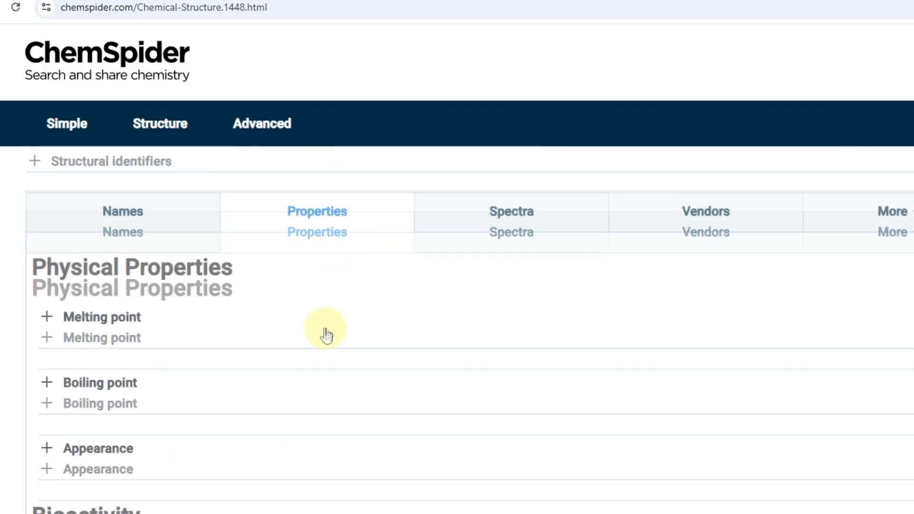
{"action": "left_click", "coordinate": [137, 300]}
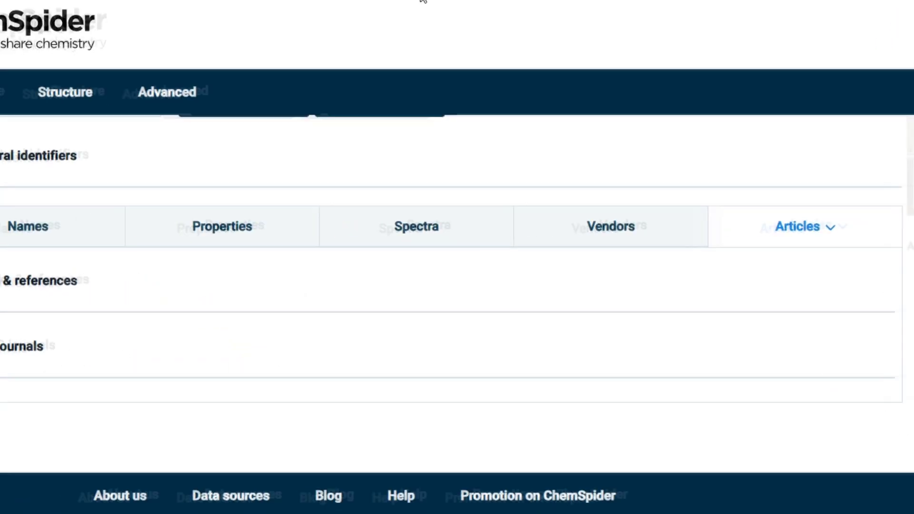
- Expand Links & references and mark the 1-10 of 136 result count
{"action": "left_click", "coordinate": [106, 279]}
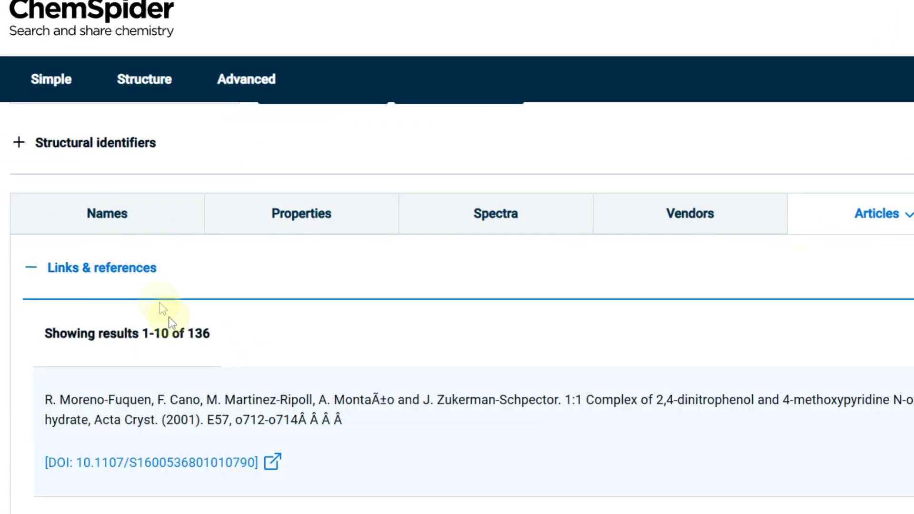
{"action": "scroll", "coordinate": [327, 355], "scroll_direction": "down", "scroll_amount": 2}
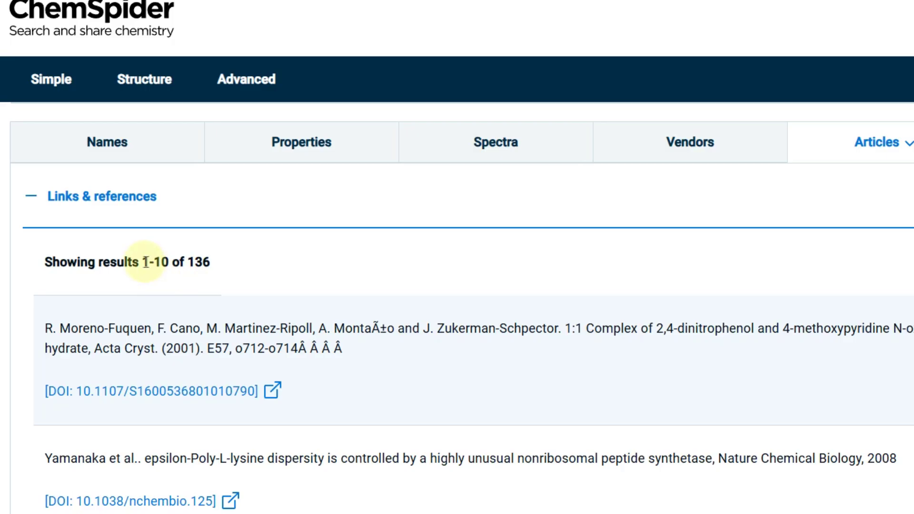
{"action": "left_click_drag", "start_coordinate": [139, 262], "coordinate": [183, 262]}
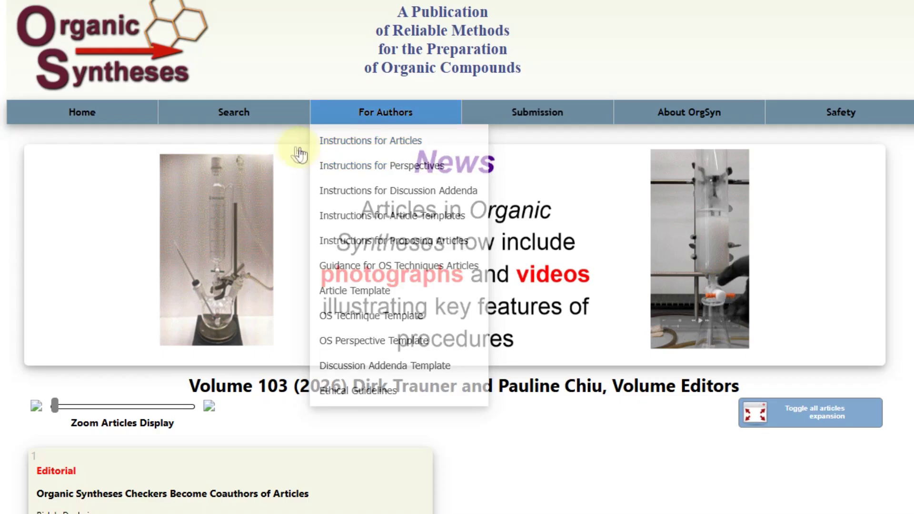
- Run an Exact structure search for the drawn dinitrophenol and browse the 2-amino-4-nitrophenol and 2,4-dinitroaniline results
{"action": "left_click", "coordinate": [232, 119]}
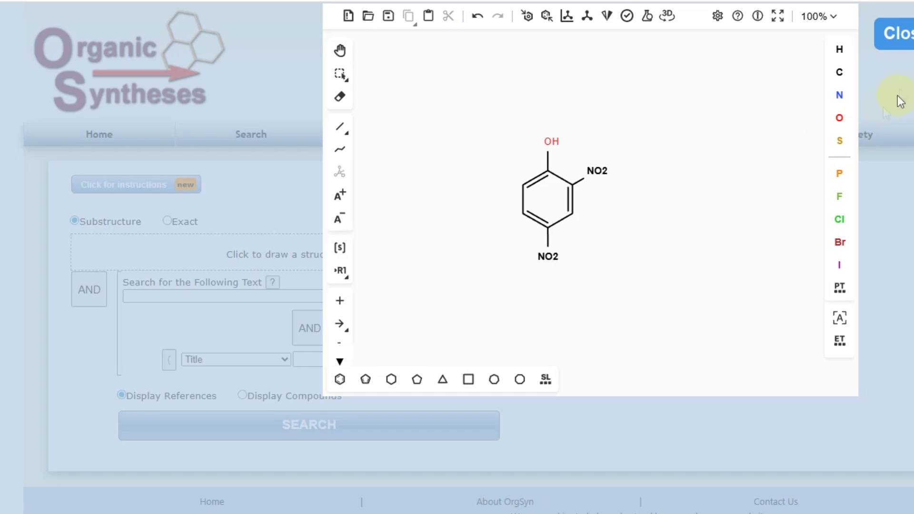
{"action": "left_click", "coordinate": [894, 38]}
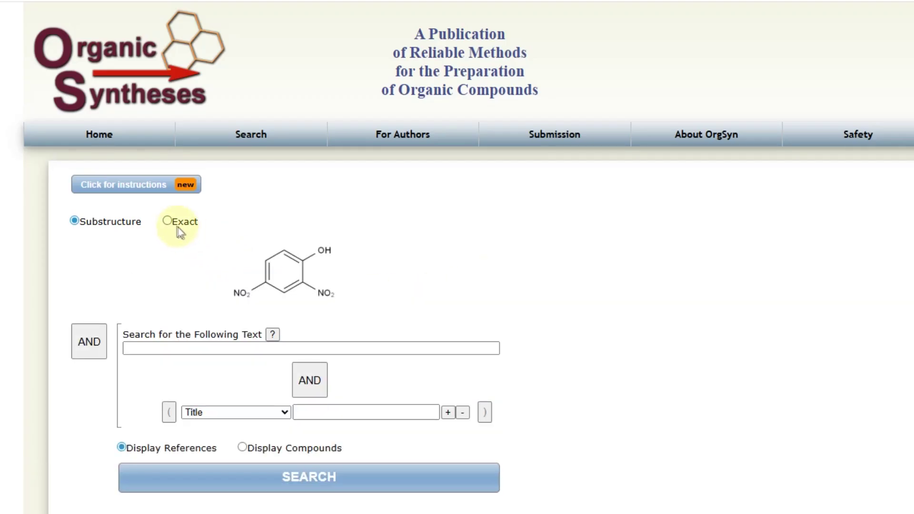
{"action": "left_click", "coordinate": [167, 221]}
{"action": "left_click", "coordinate": [333, 479]}
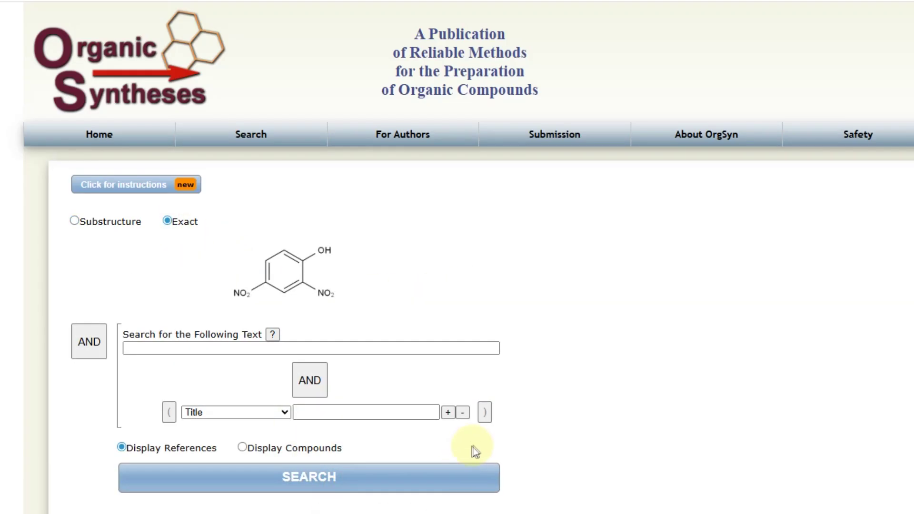
{"action": "scroll", "coordinate": [542, 441], "scroll_direction": "down", "scroll_amount": 3}
{"action": "scroll", "coordinate": [552, 445], "scroll_direction": "down", "scroll_amount": 2}
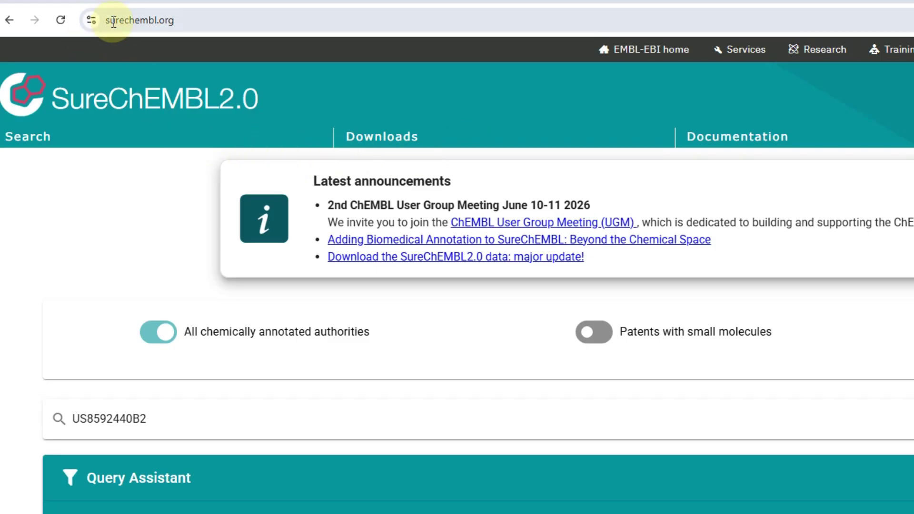
- Expand Patents for compound for 2,4-dinitrophenol in SureChEMBL
{"action": "left_click", "coordinate": [180, 20]}
{"action": "left_click", "coordinate": [179, 21]}
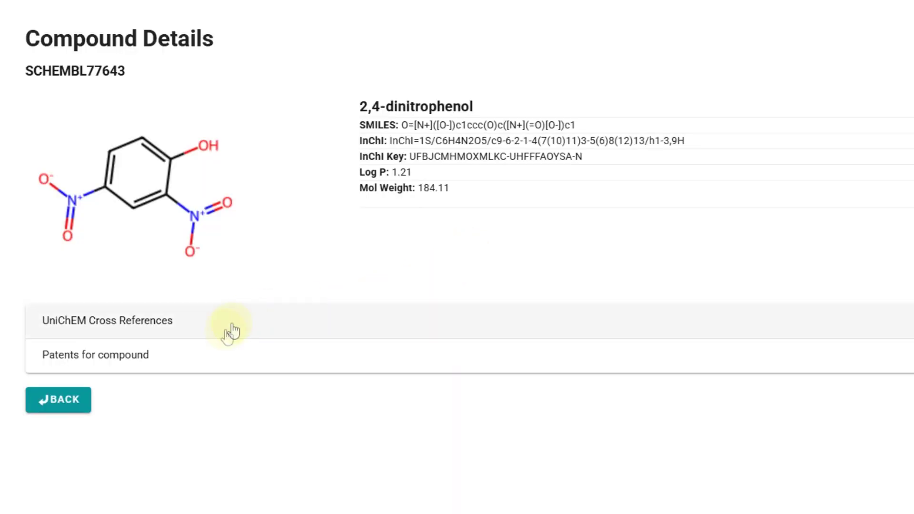
{"action": "left_click", "coordinate": [245, 362]}
{"action": "scroll", "coordinate": [267, 364], "scroll_direction": "down", "scroll_amount": 3}
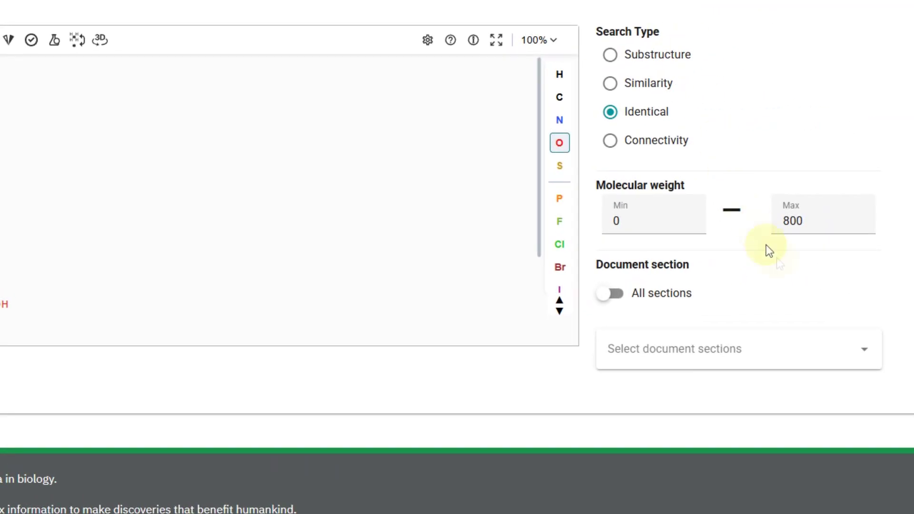
- Run the Identical patent search limited to Title or Abstract, then start the Reaxys sign-in
{"action": "left_click", "coordinate": [863, 350]}
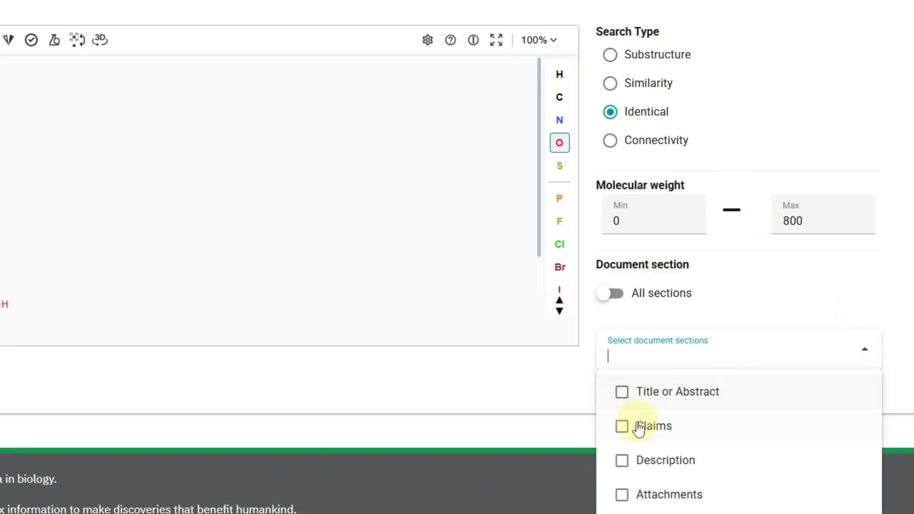
{"action": "left_click", "coordinate": [623, 395]}
{"action": "left_click", "coordinate": [728, 327]}
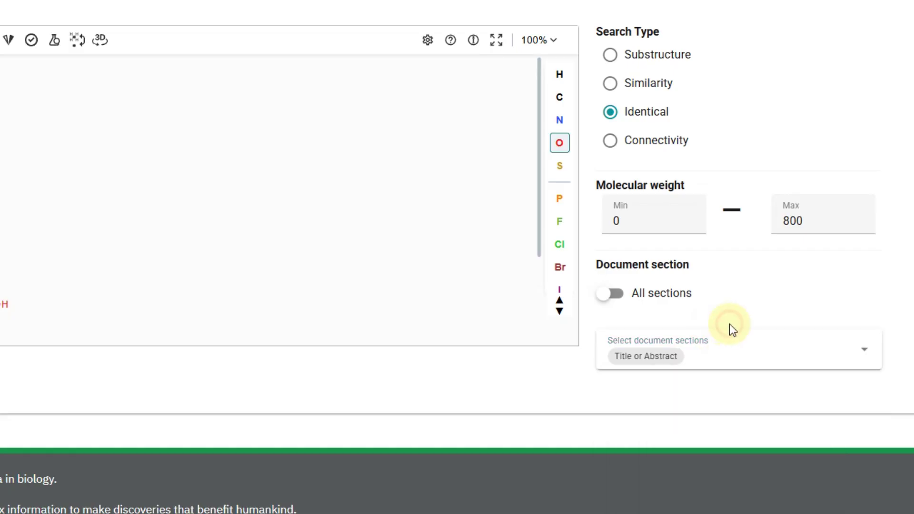
{"action": "scroll", "coordinate": [729, 304], "scroll_direction": "up", "scroll_amount": 6}
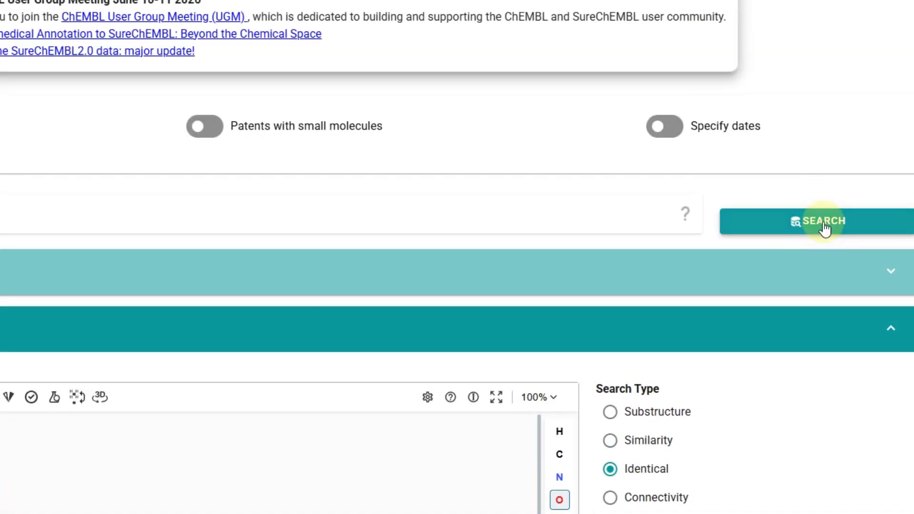
{"action": "left_click", "coordinate": [823, 222]}
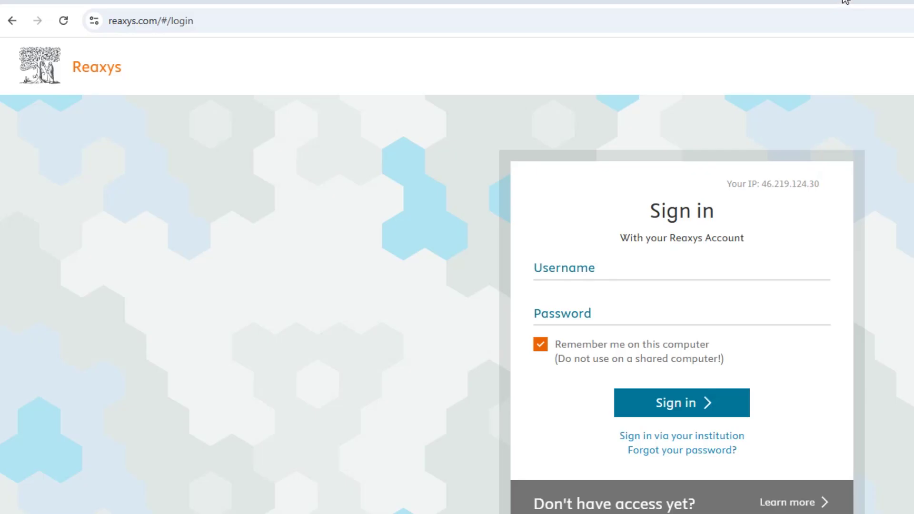
{"action": "left_click", "coordinate": [614, 270]}
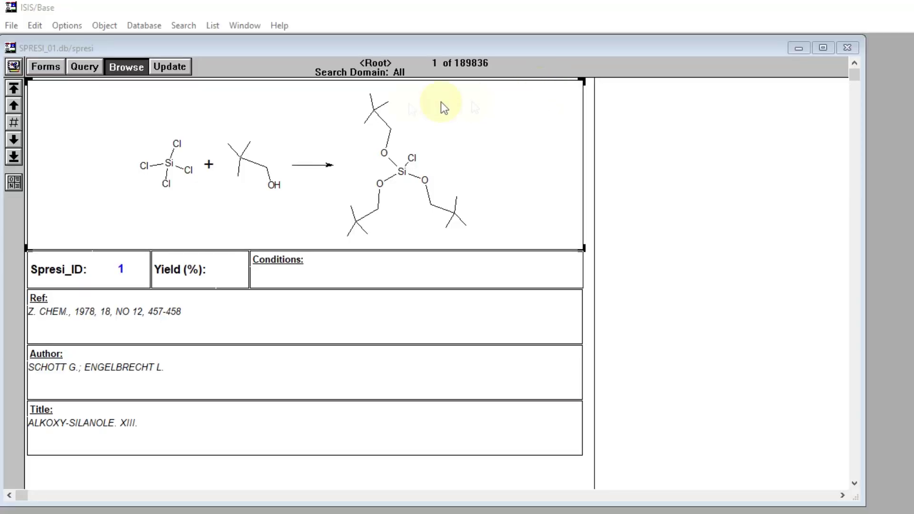
- Step through the SPRESI reactions from record 1 to record 6
{"action": "left_click", "coordinate": [13, 141]}
{"action": "left_click", "coordinate": [13, 141]}
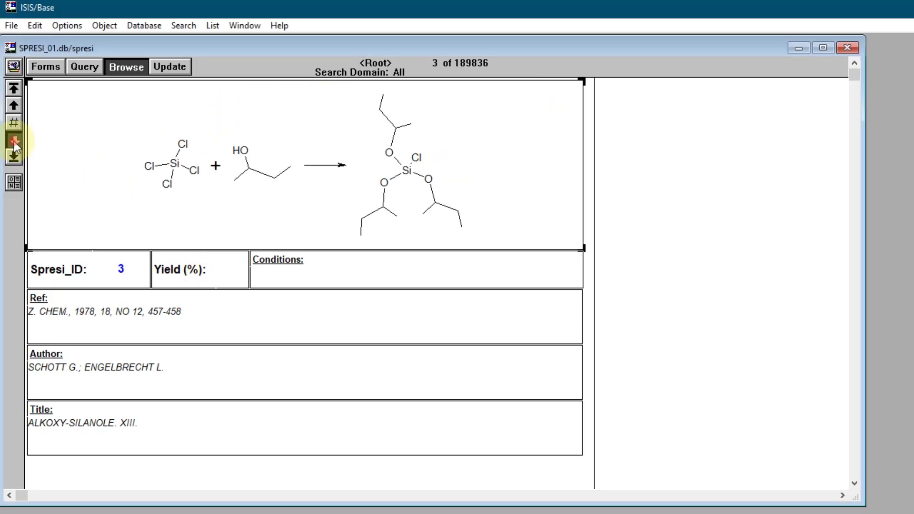
{"action": "left_click", "coordinate": [13, 141]}
{"action": "left_click", "coordinate": [13, 141]}
{"action": "left_click", "coordinate": [14, 141]}
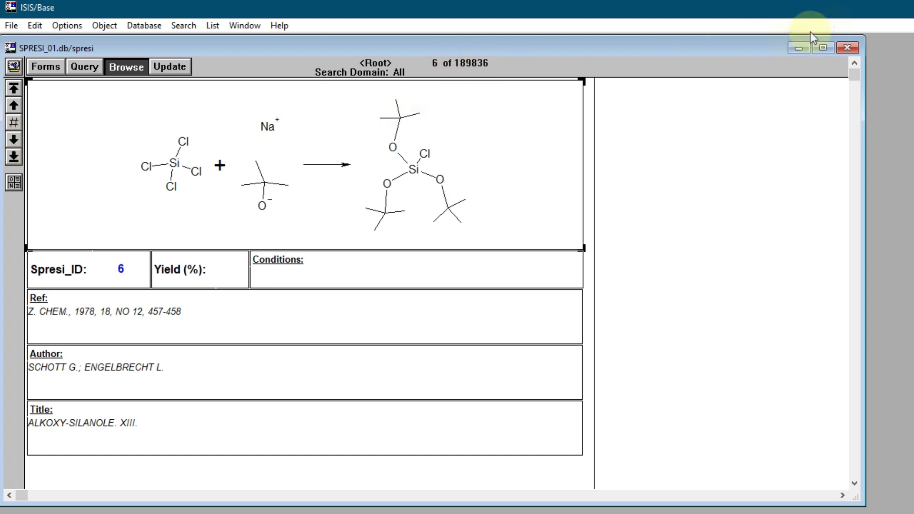
- Minimize ISIS/Base and select the fourteen SPRESI .db files in Explorer
{"action": "left_click", "coordinate": [852, 1]}
{"action": "left_click_drag", "start_coordinate": [305, 408], "coordinate": [153, 157]}
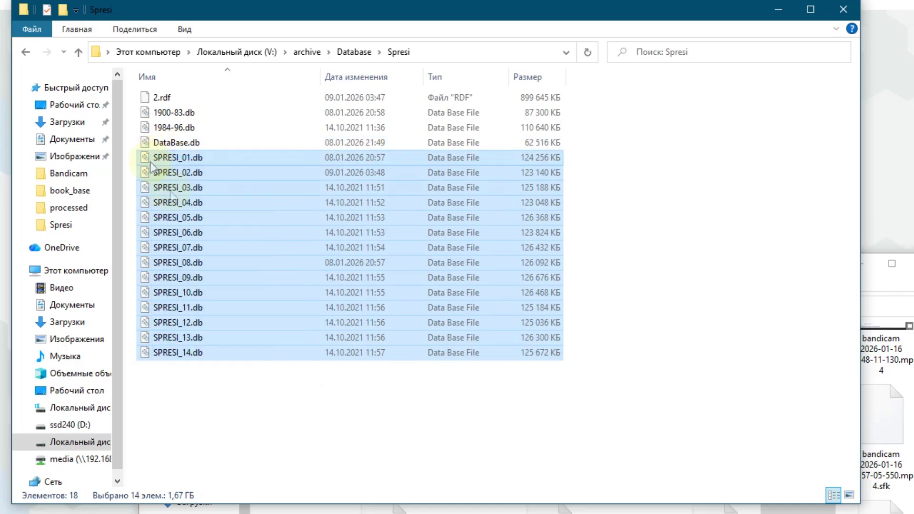
{"action": "left_click", "coordinate": [236, 393]}
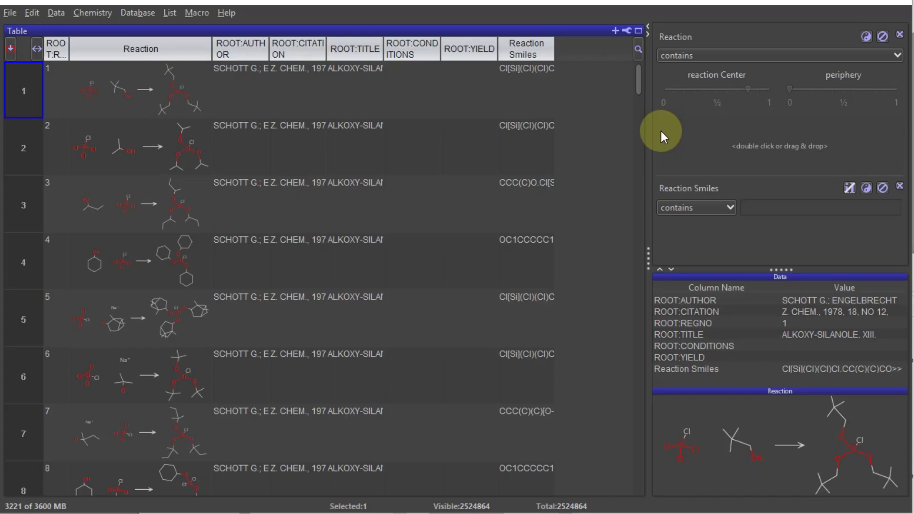
{"action": "left_click_drag", "start_coordinate": [156, 96], "coordinate": [151, 149]}
- Inspect early reactions in the merged table, including records 17, 30, 46, 47 and 51
{"action": "left_click", "coordinate": [149, 199]}
{"action": "left_click", "coordinate": [153, 267]}
{"action": "scroll", "coordinate": [152, 272], "scroll_direction": "down", "scroll_amount": 4}
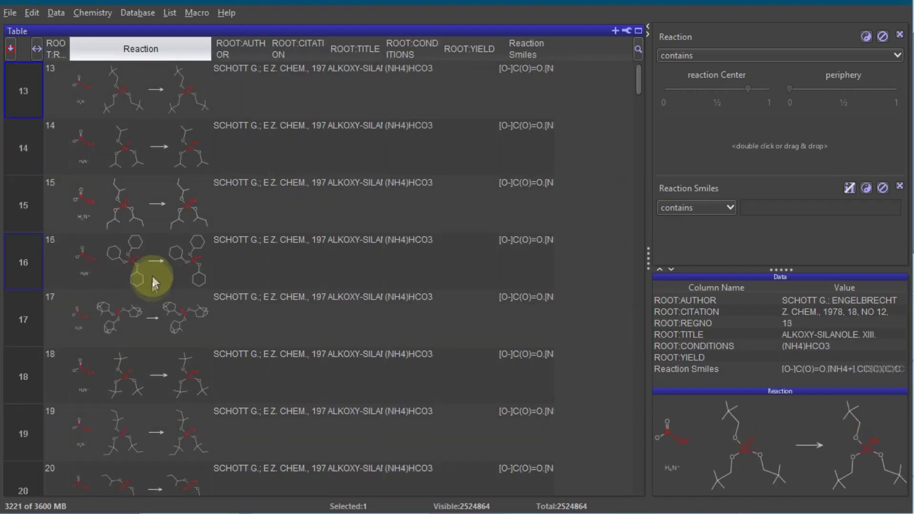
{"action": "left_click", "coordinate": [140, 317]}
{"action": "scroll", "coordinate": [139, 333], "scroll_direction": "down", "scroll_amount": 4}
{"action": "left_click", "coordinate": [138, 378]}
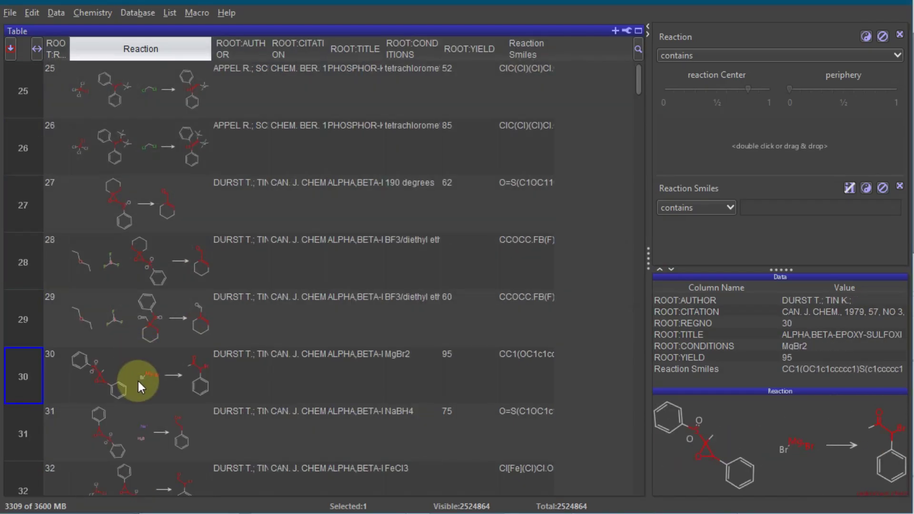
{"action": "scroll", "coordinate": [137, 390], "scroll_direction": "down", "scroll_amount": 5}
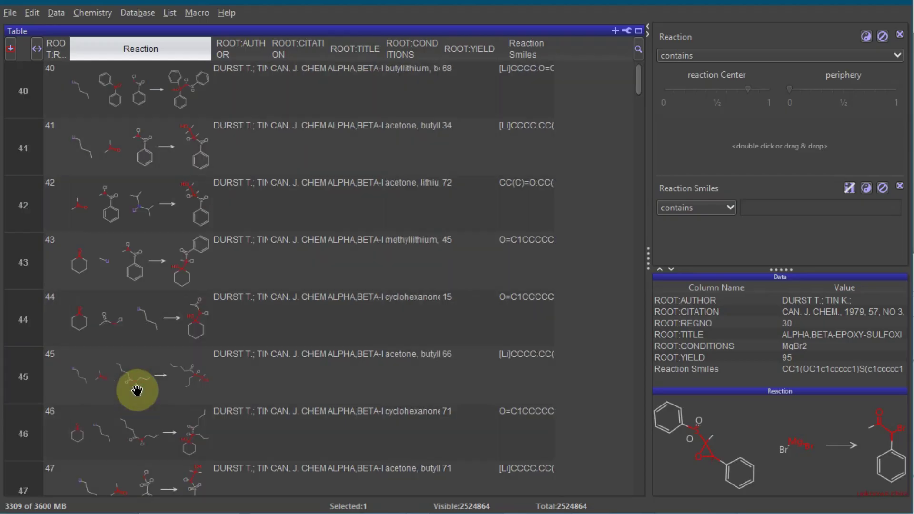
{"action": "left_click", "coordinate": [138, 418]}
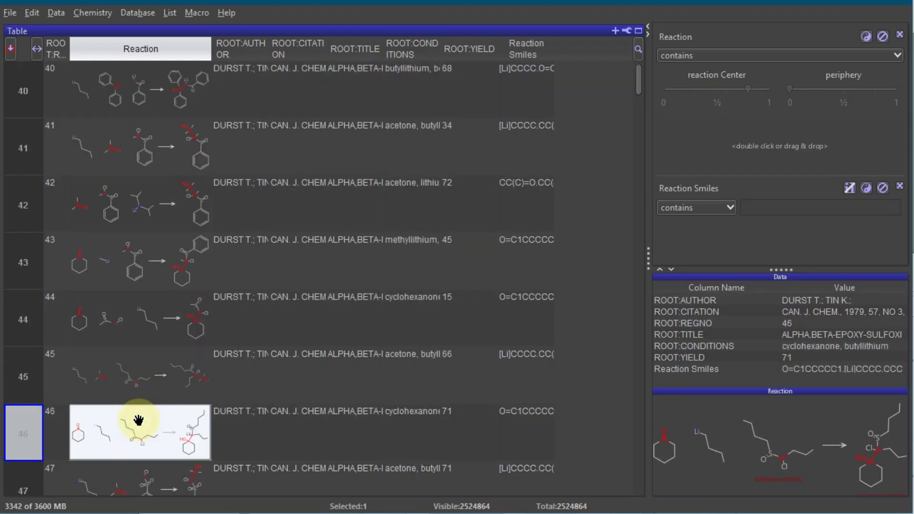
{"action": "scroll", "coordinate": [139, 402], "scroll_direction": "down", "scroll_amount": 2}
{"action": "left_click", "coordinate": [141, 388]}
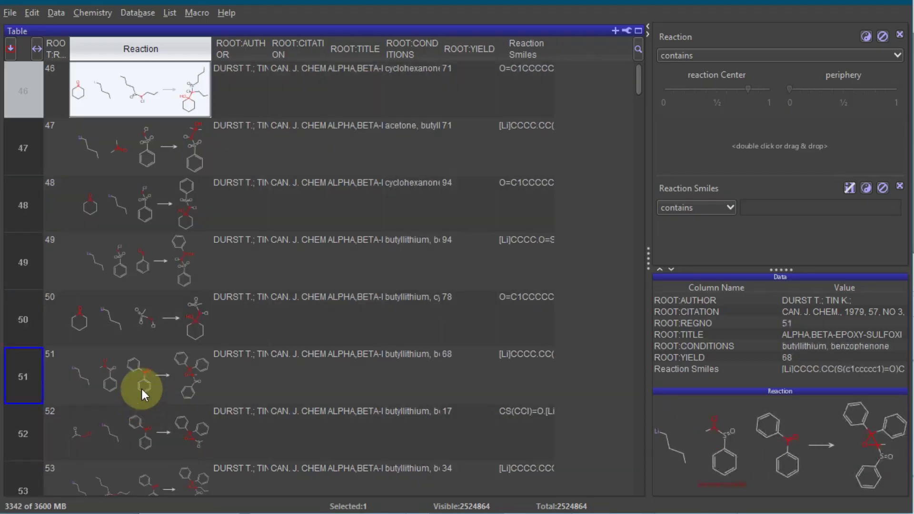
{"action": "left_click", "coordinate": [579, 138]}
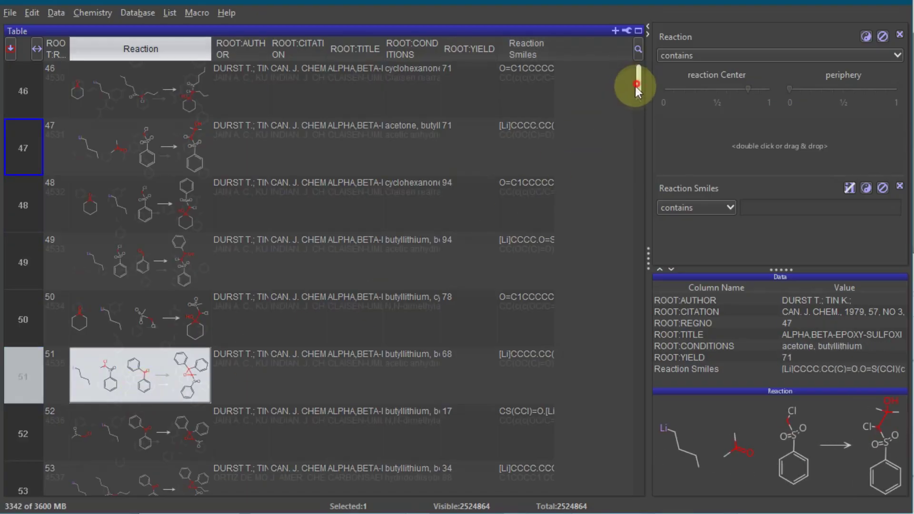
- Jump to the table's end and compare records 2524862 and 2524863
{"action": "left_click_drag", "start_coordinate": [637, 81], "coordinate": [638, 491]}
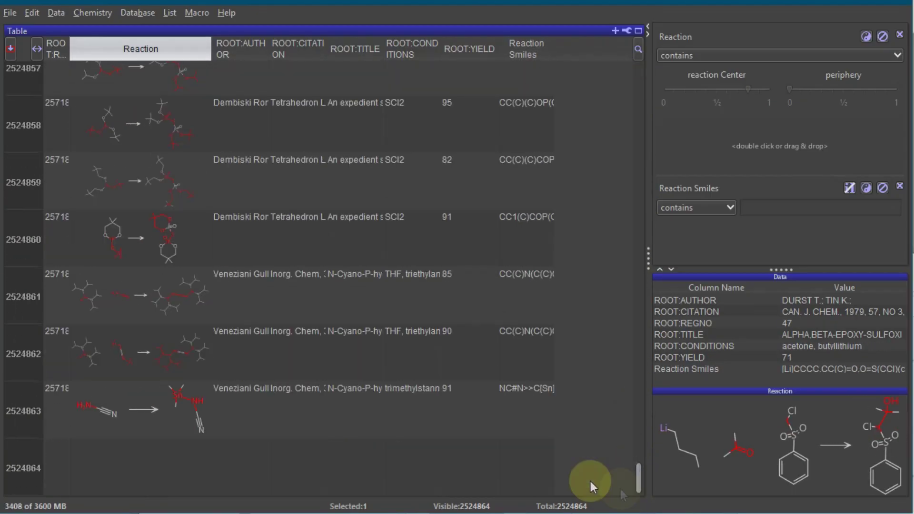
{"action": "left_click", "coordinate": [85, 406]}
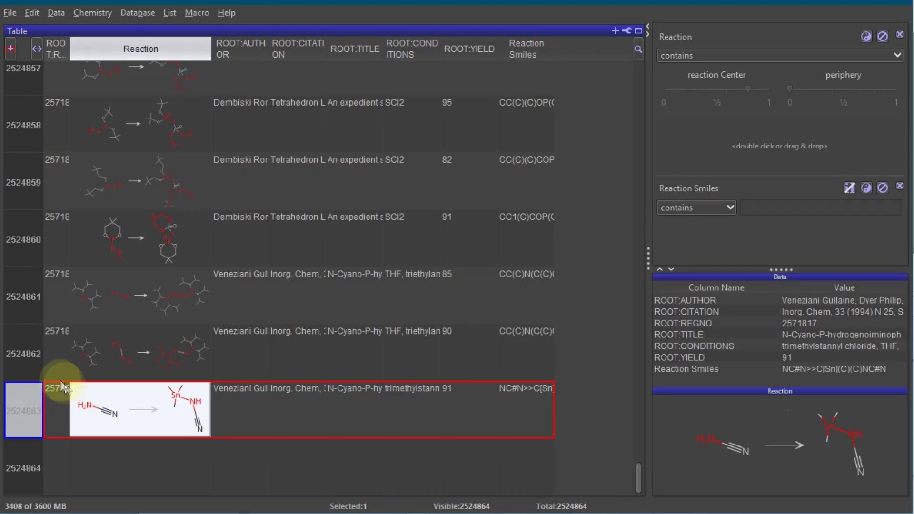
{"action": "left_click", "coordinate": [39, 362]}
{"action": "left_click", "coordinate": [28, 405]}
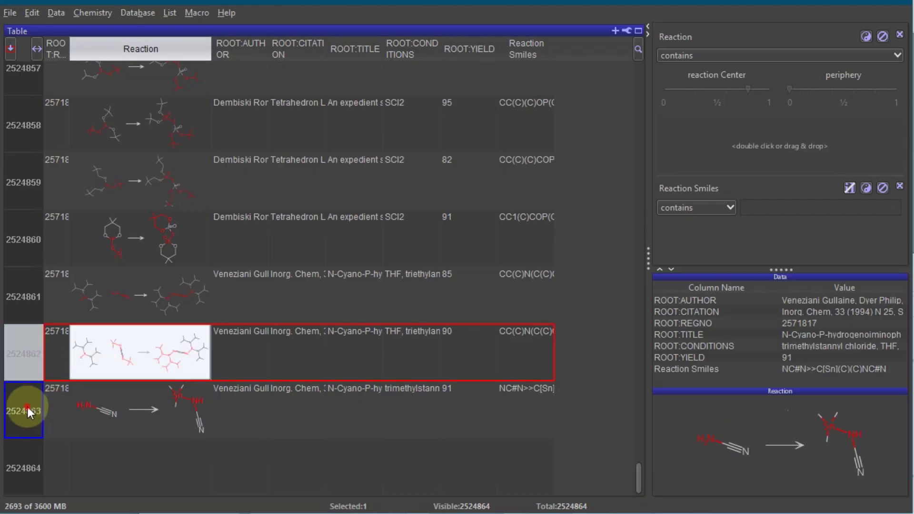
{"action": "left_click", "coordinate": [33, 376]}
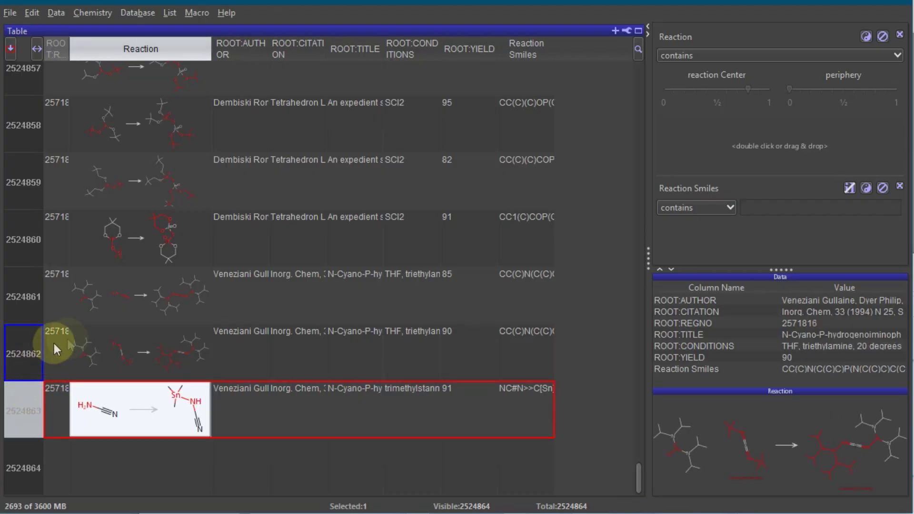